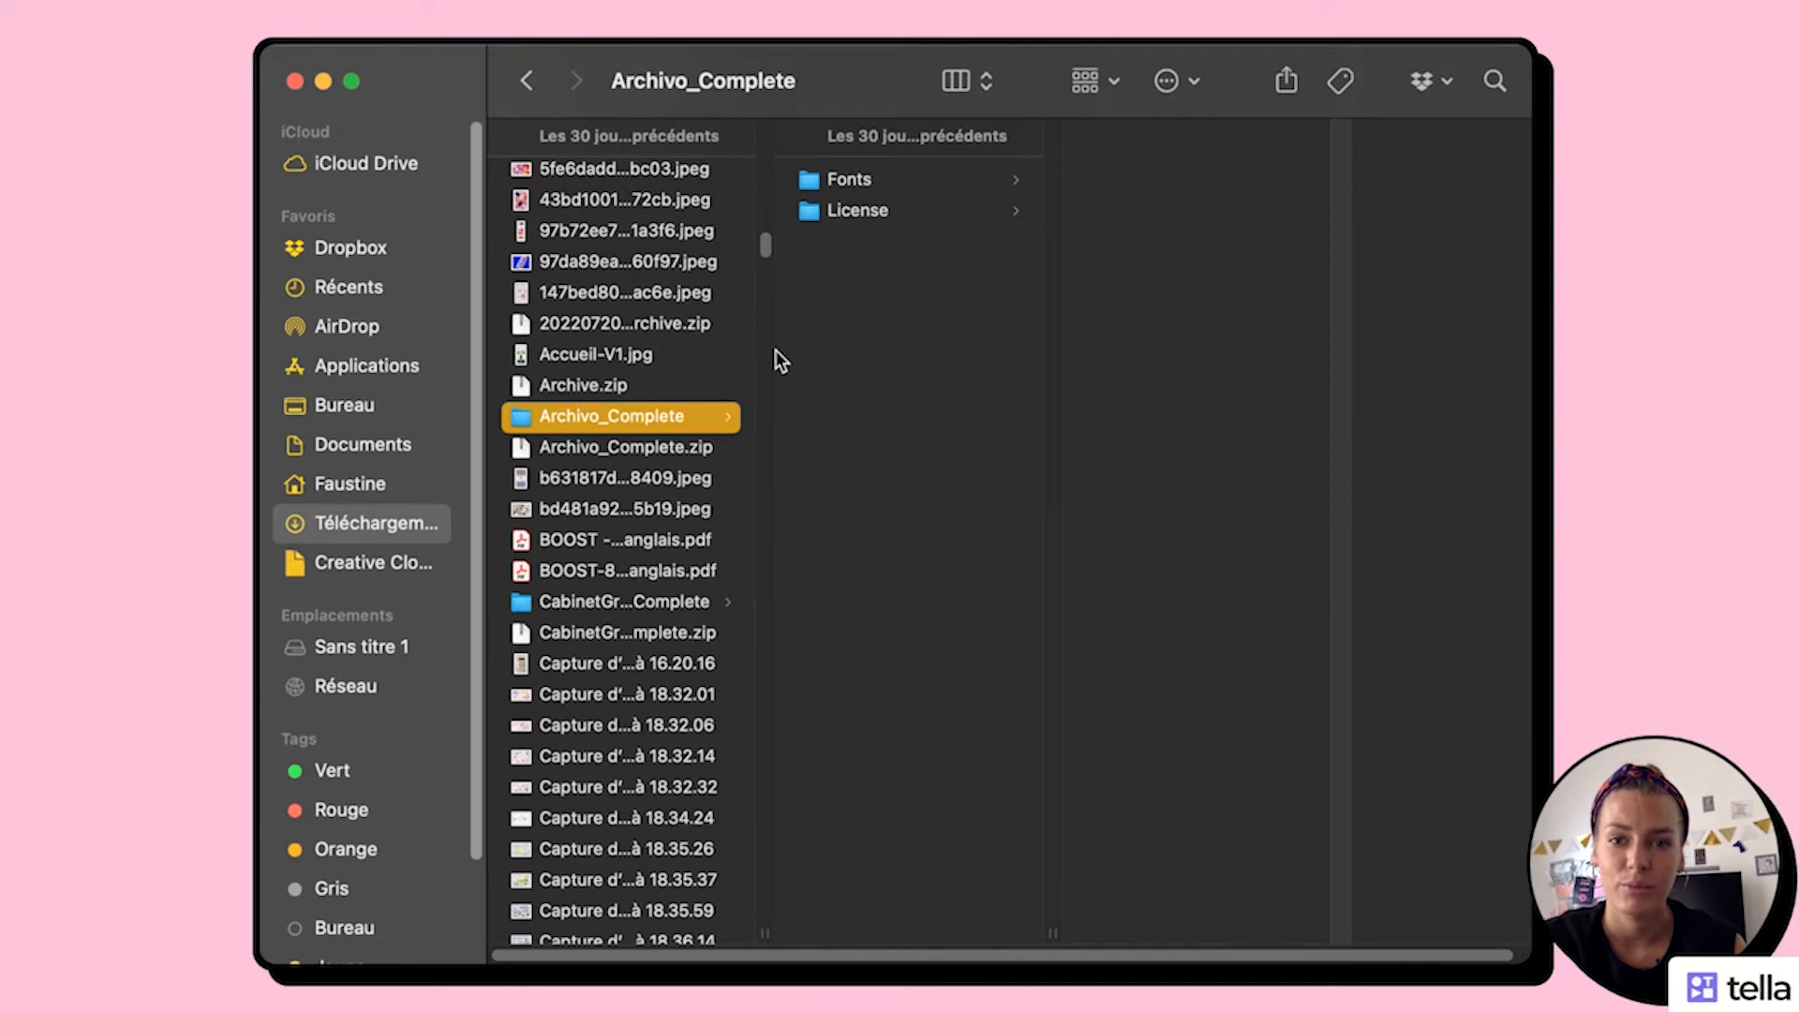
Examine the OTF, Variable and WEB font folders inside Archivo_Complete, ending in the WEB folder's fonts subfolder
{"action": "left_click", "coordinate": [864, 182]}
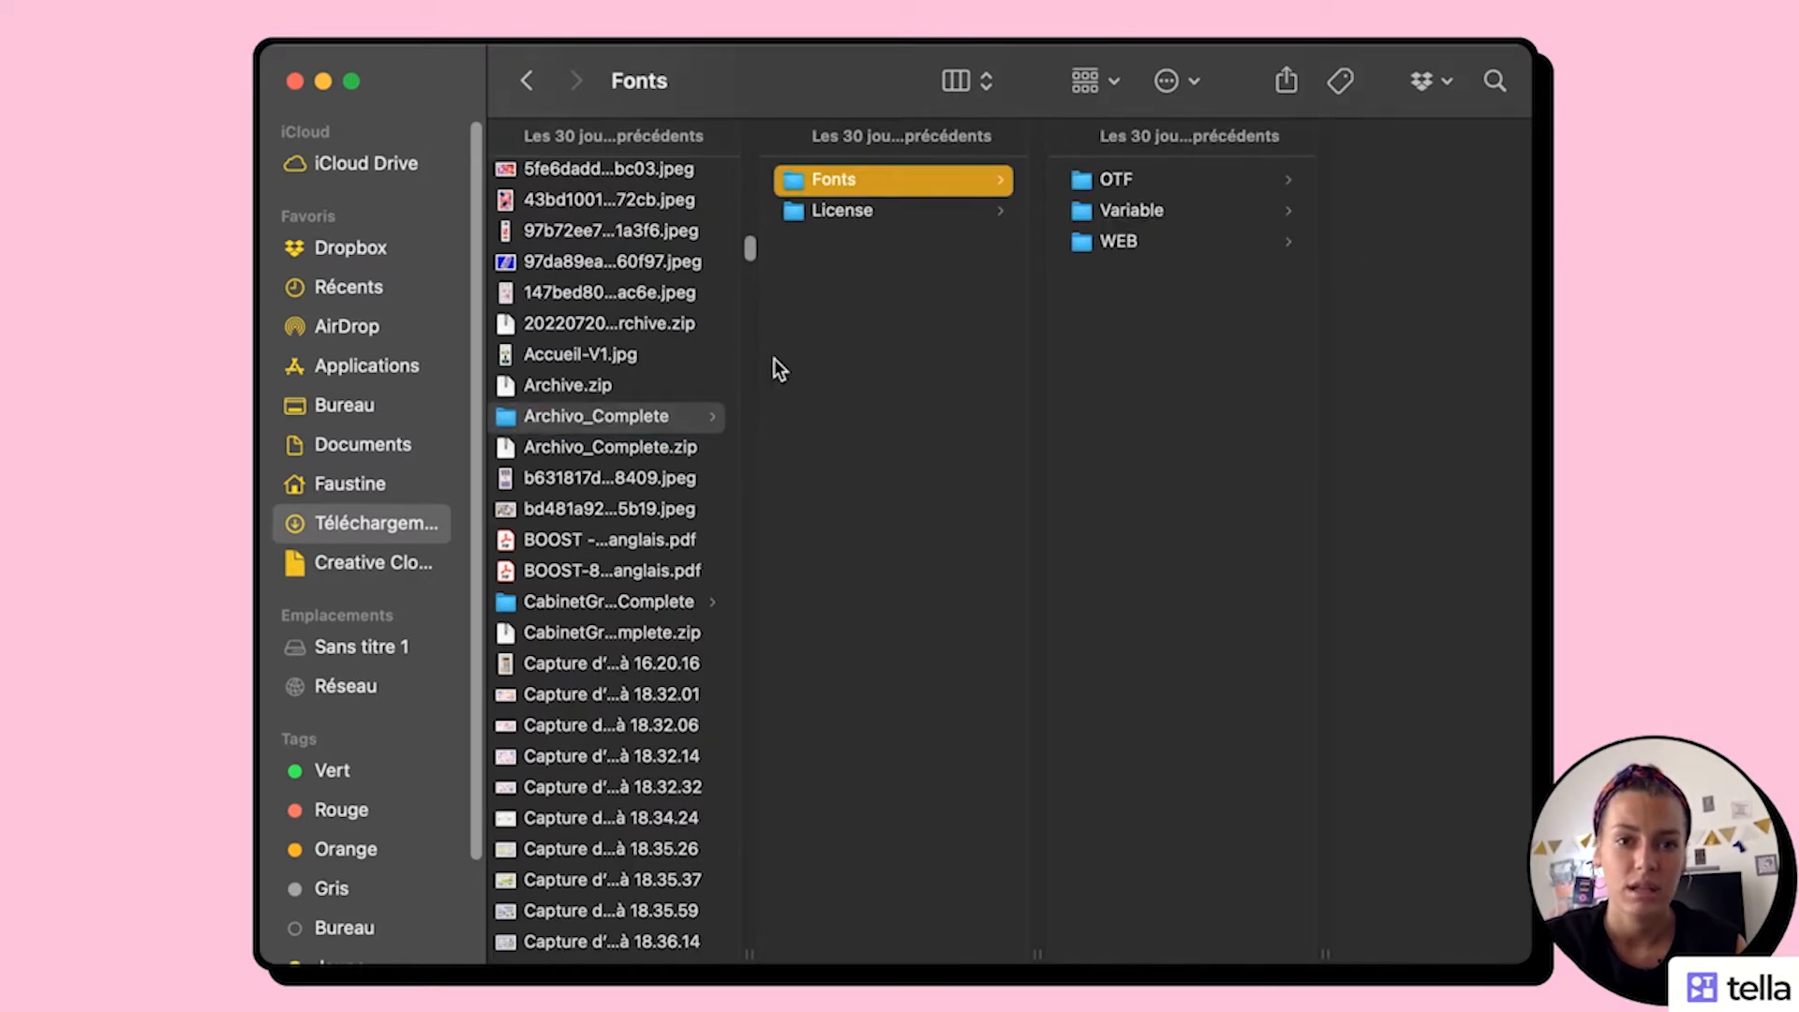
{"action": "left_click", "coordinate": [1162, 180]}
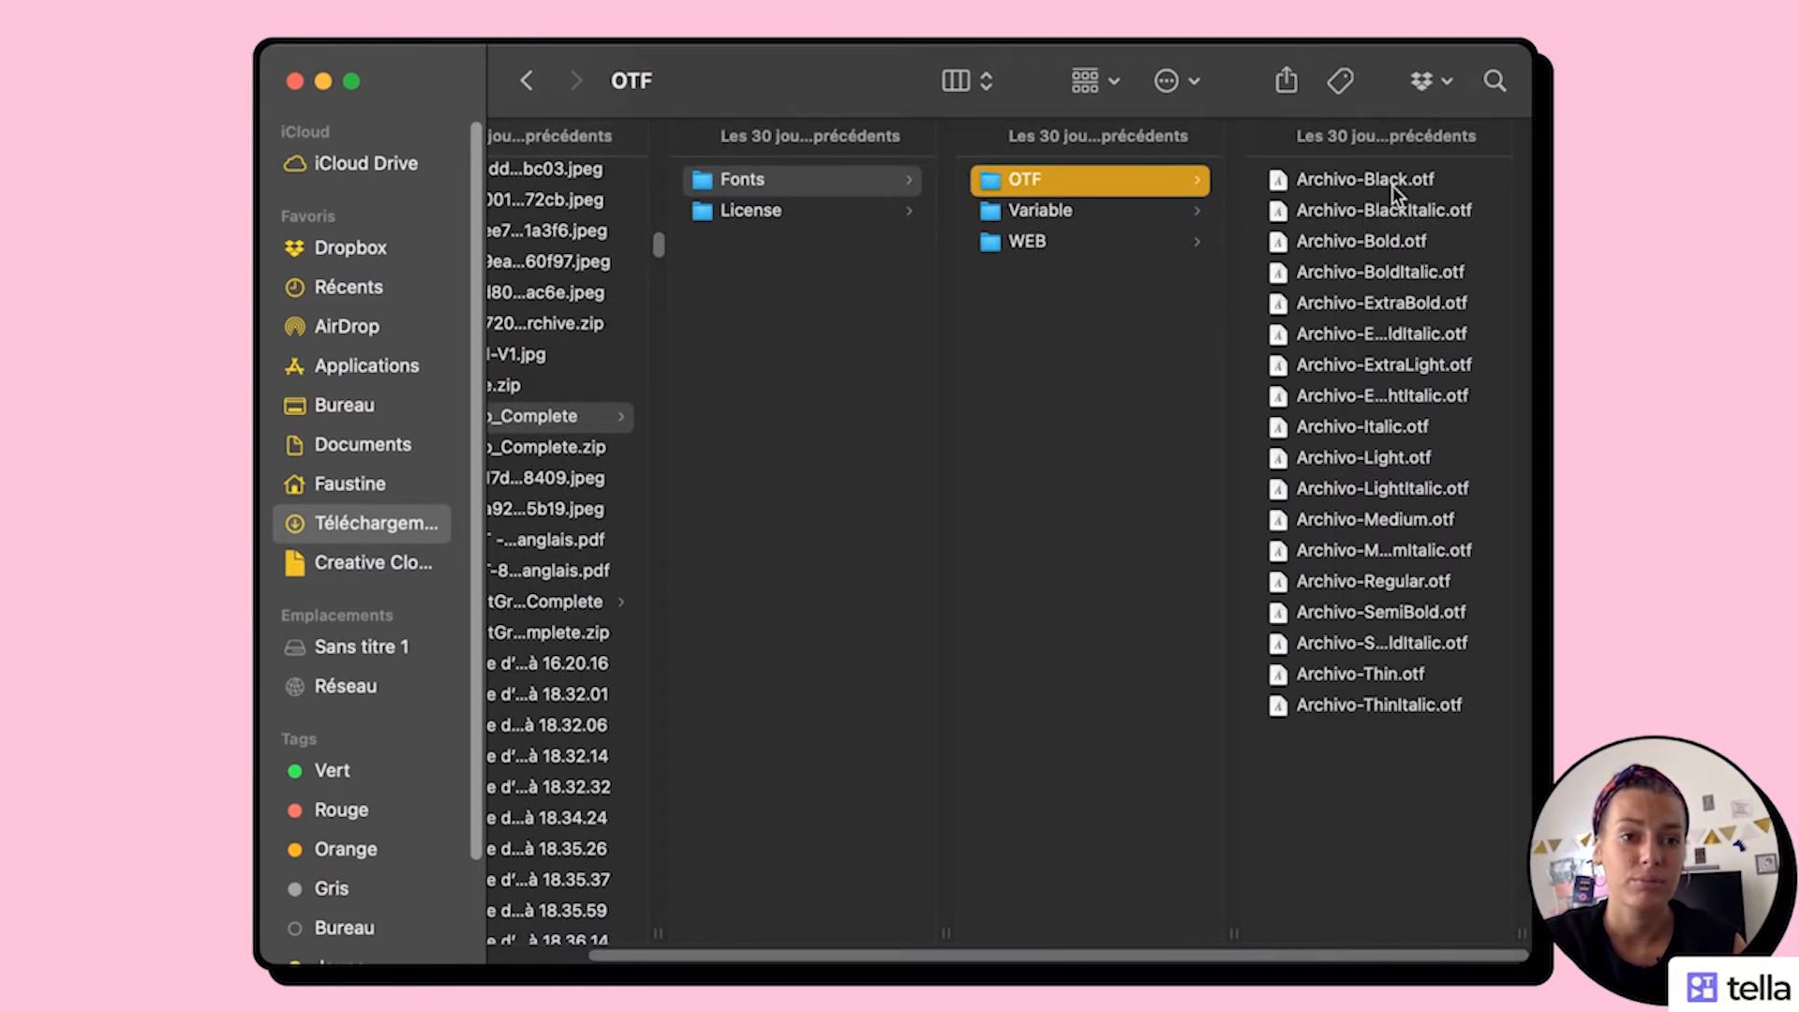
{"action": "left_click", "coordinate": [1063, 214]}
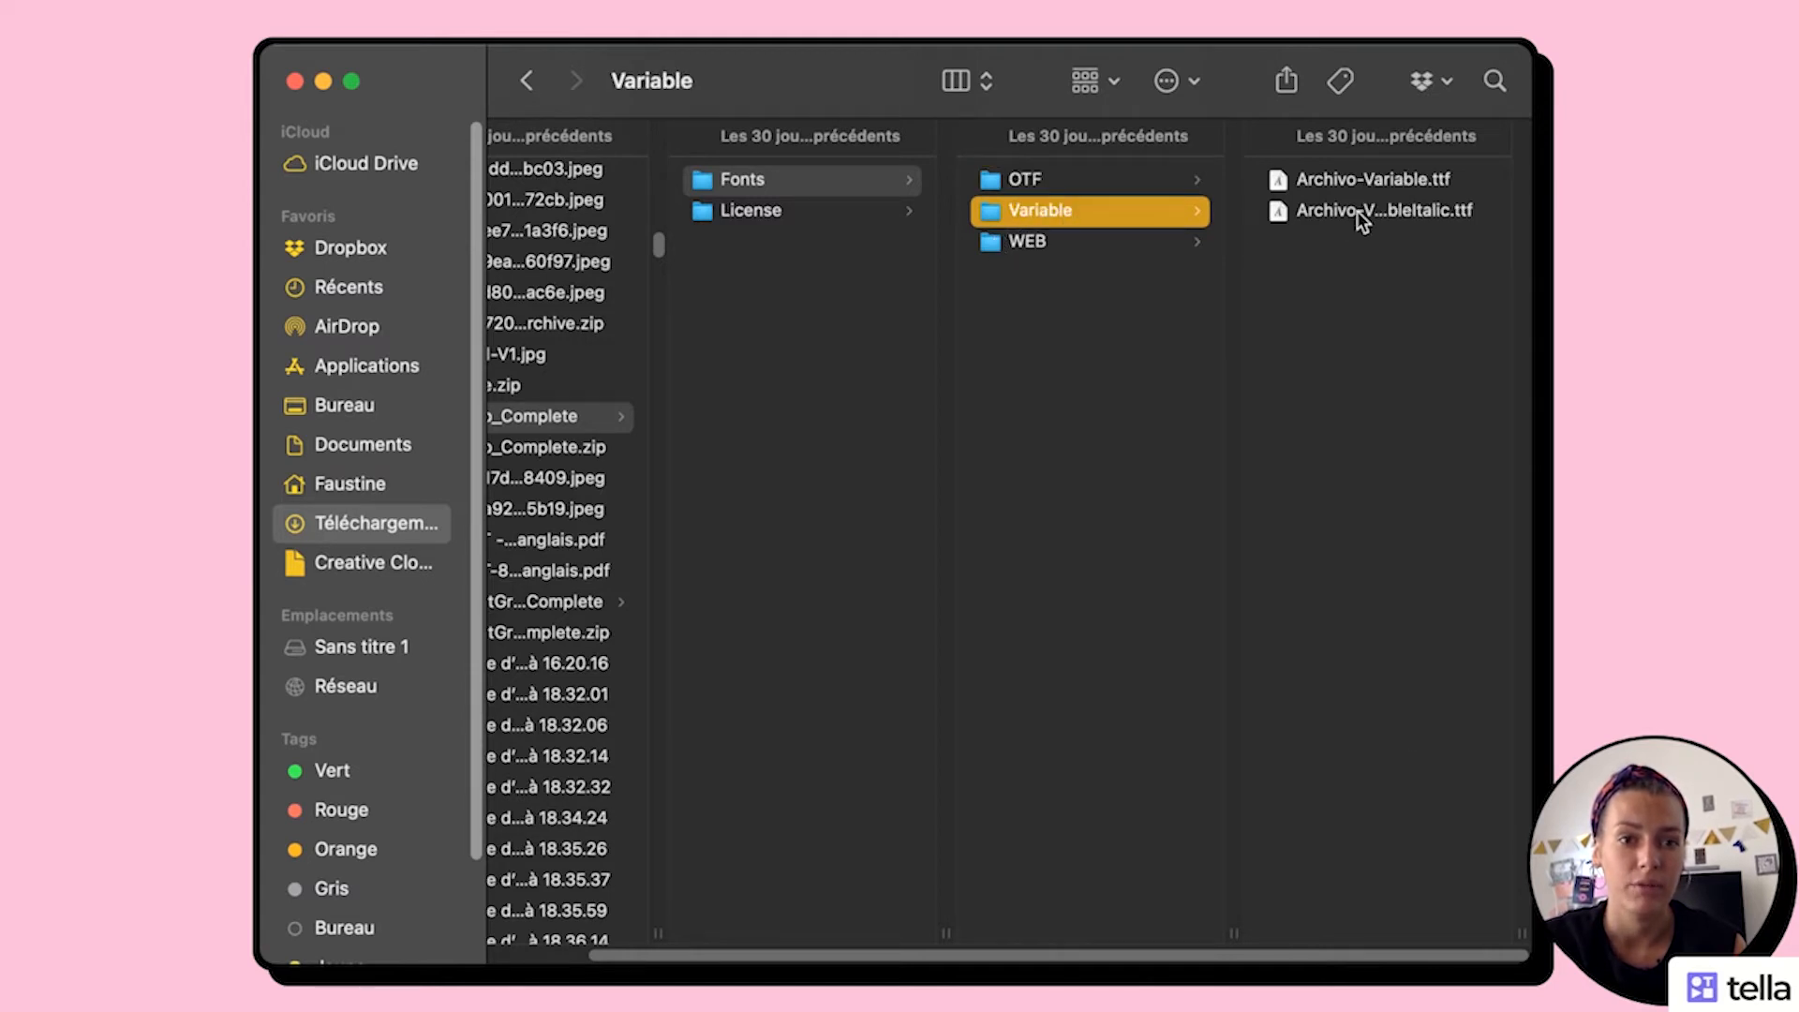
{"action": "left_click", "coordinate": [1049, 249]}
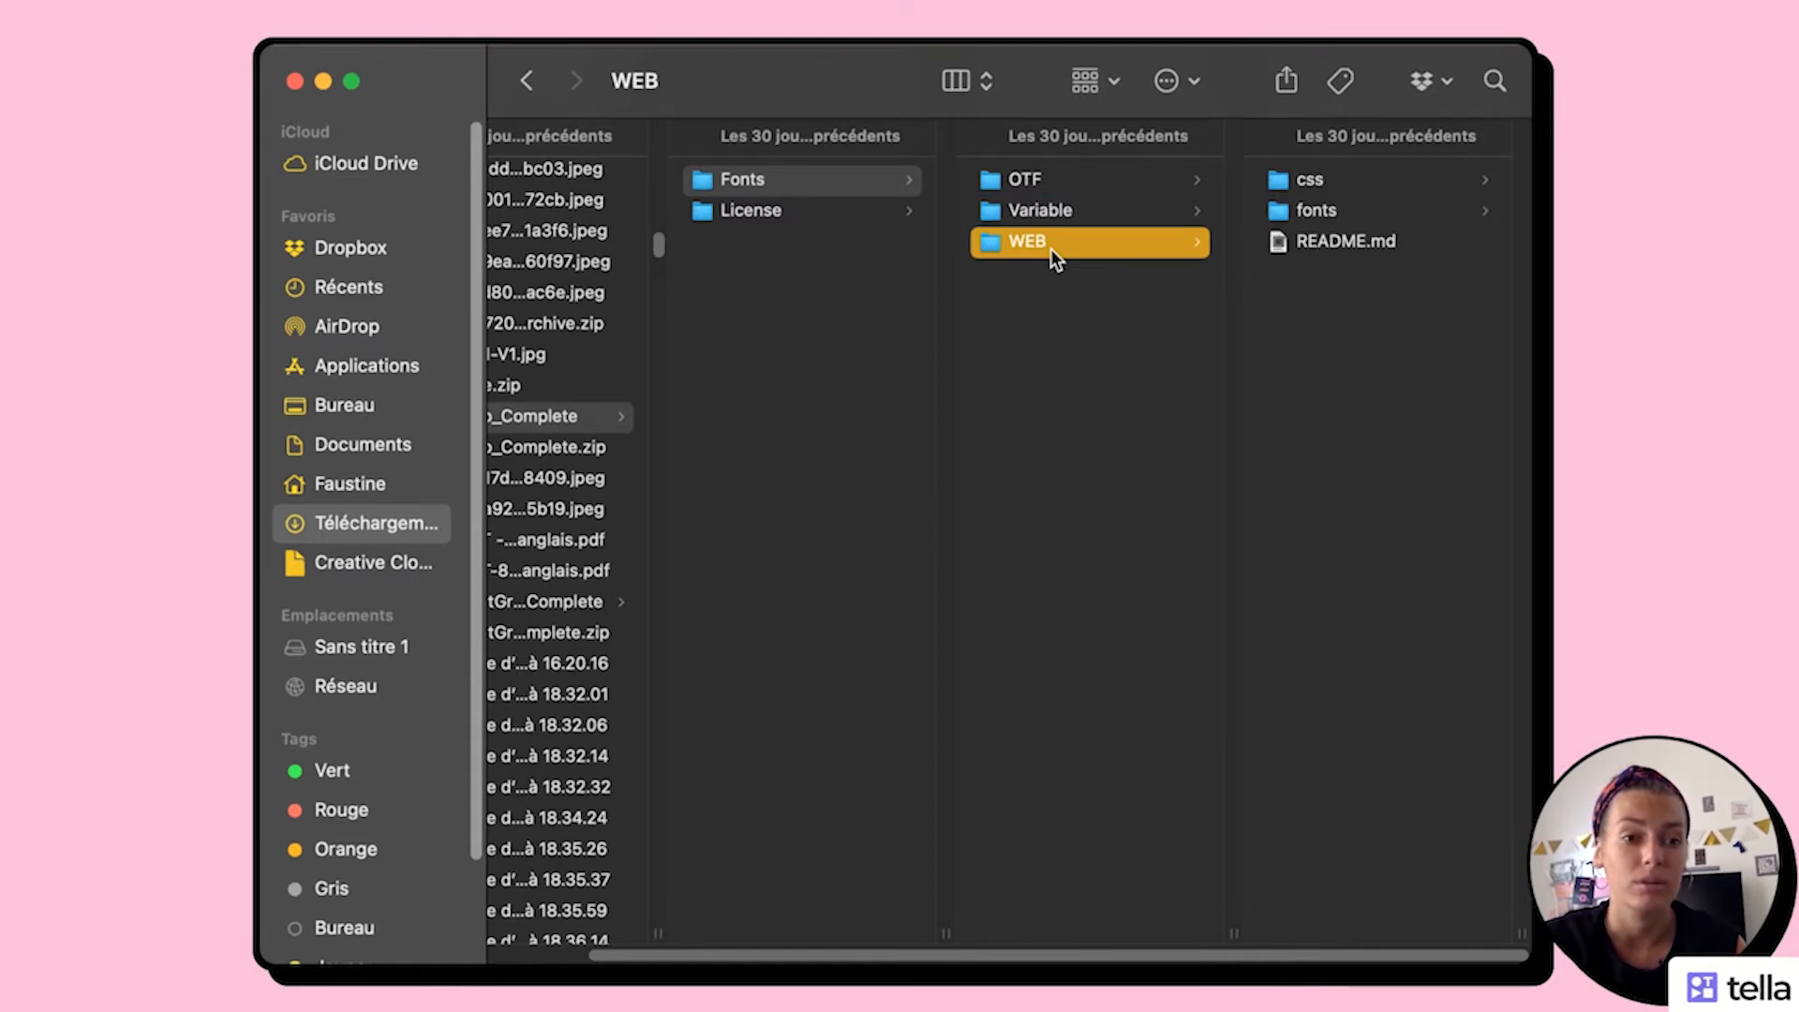
{"action": "left_click", "coordinate": [1295, 210]}
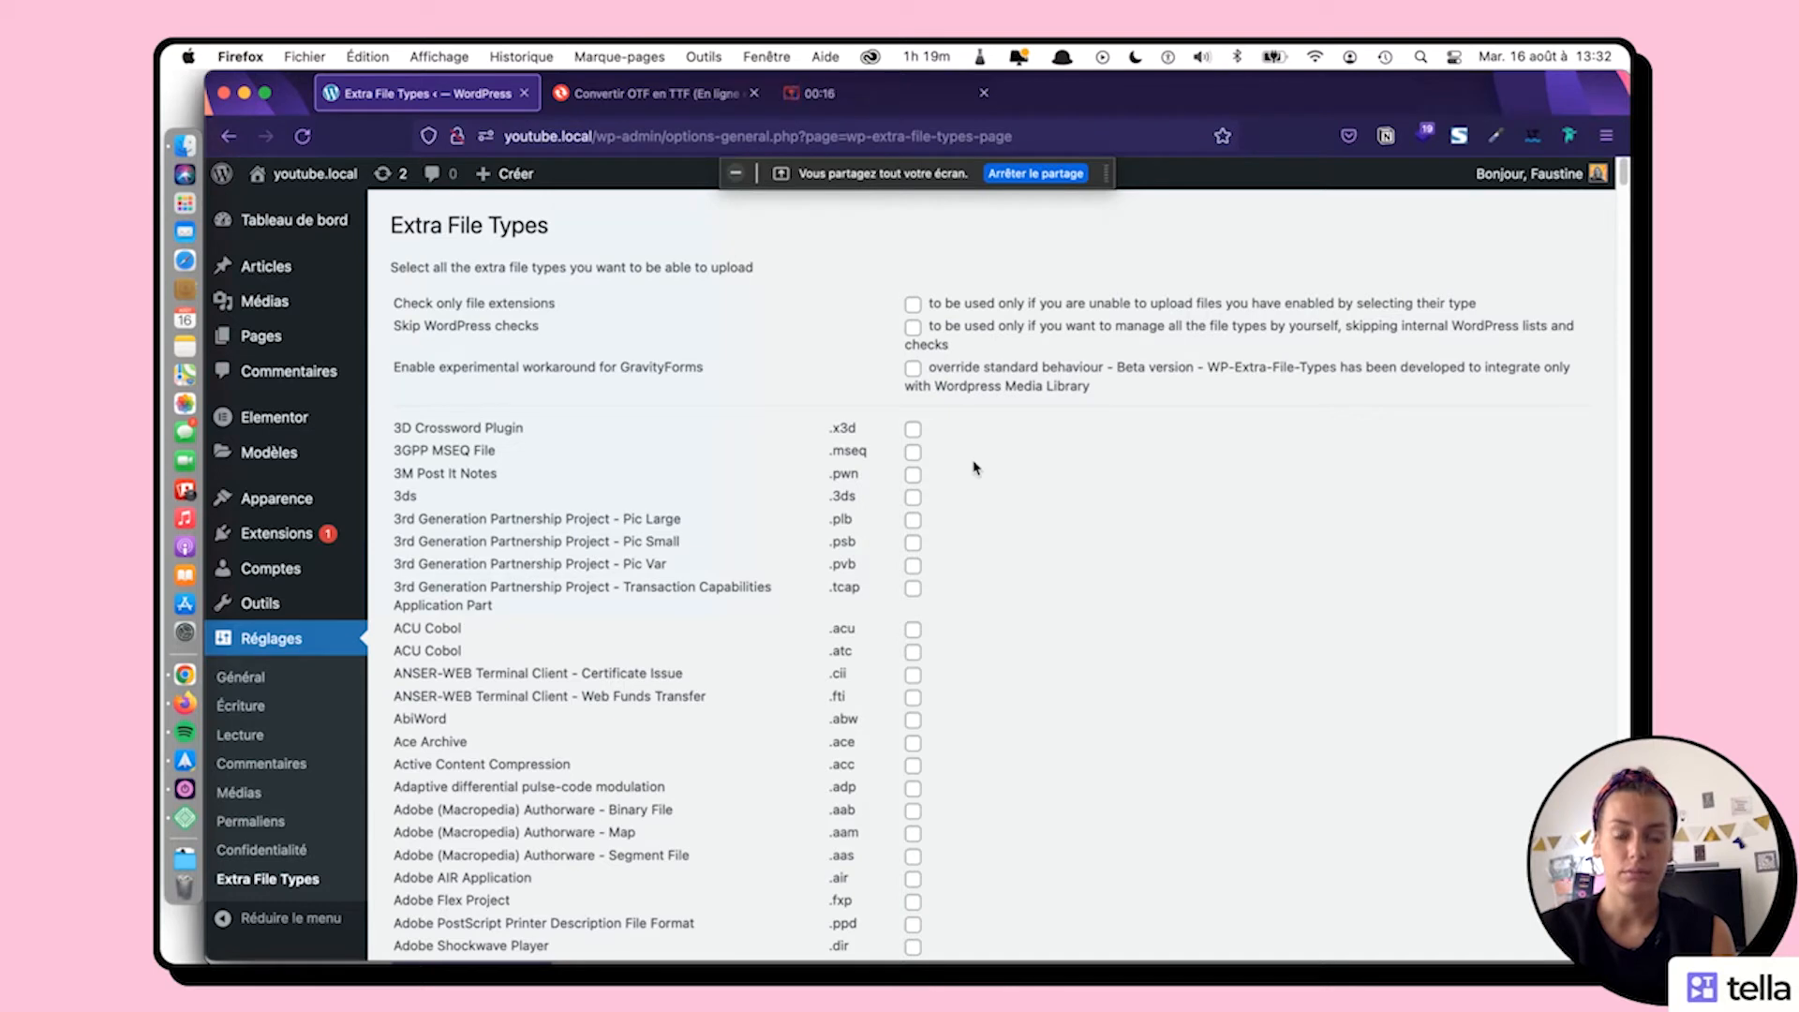
Enable the needed font file types for upload in the Extra File Types list and save the settings
{"action": "scroll", "coordinate": [975, 468], "scroll_direction": "down", "scroll_amount": 3}
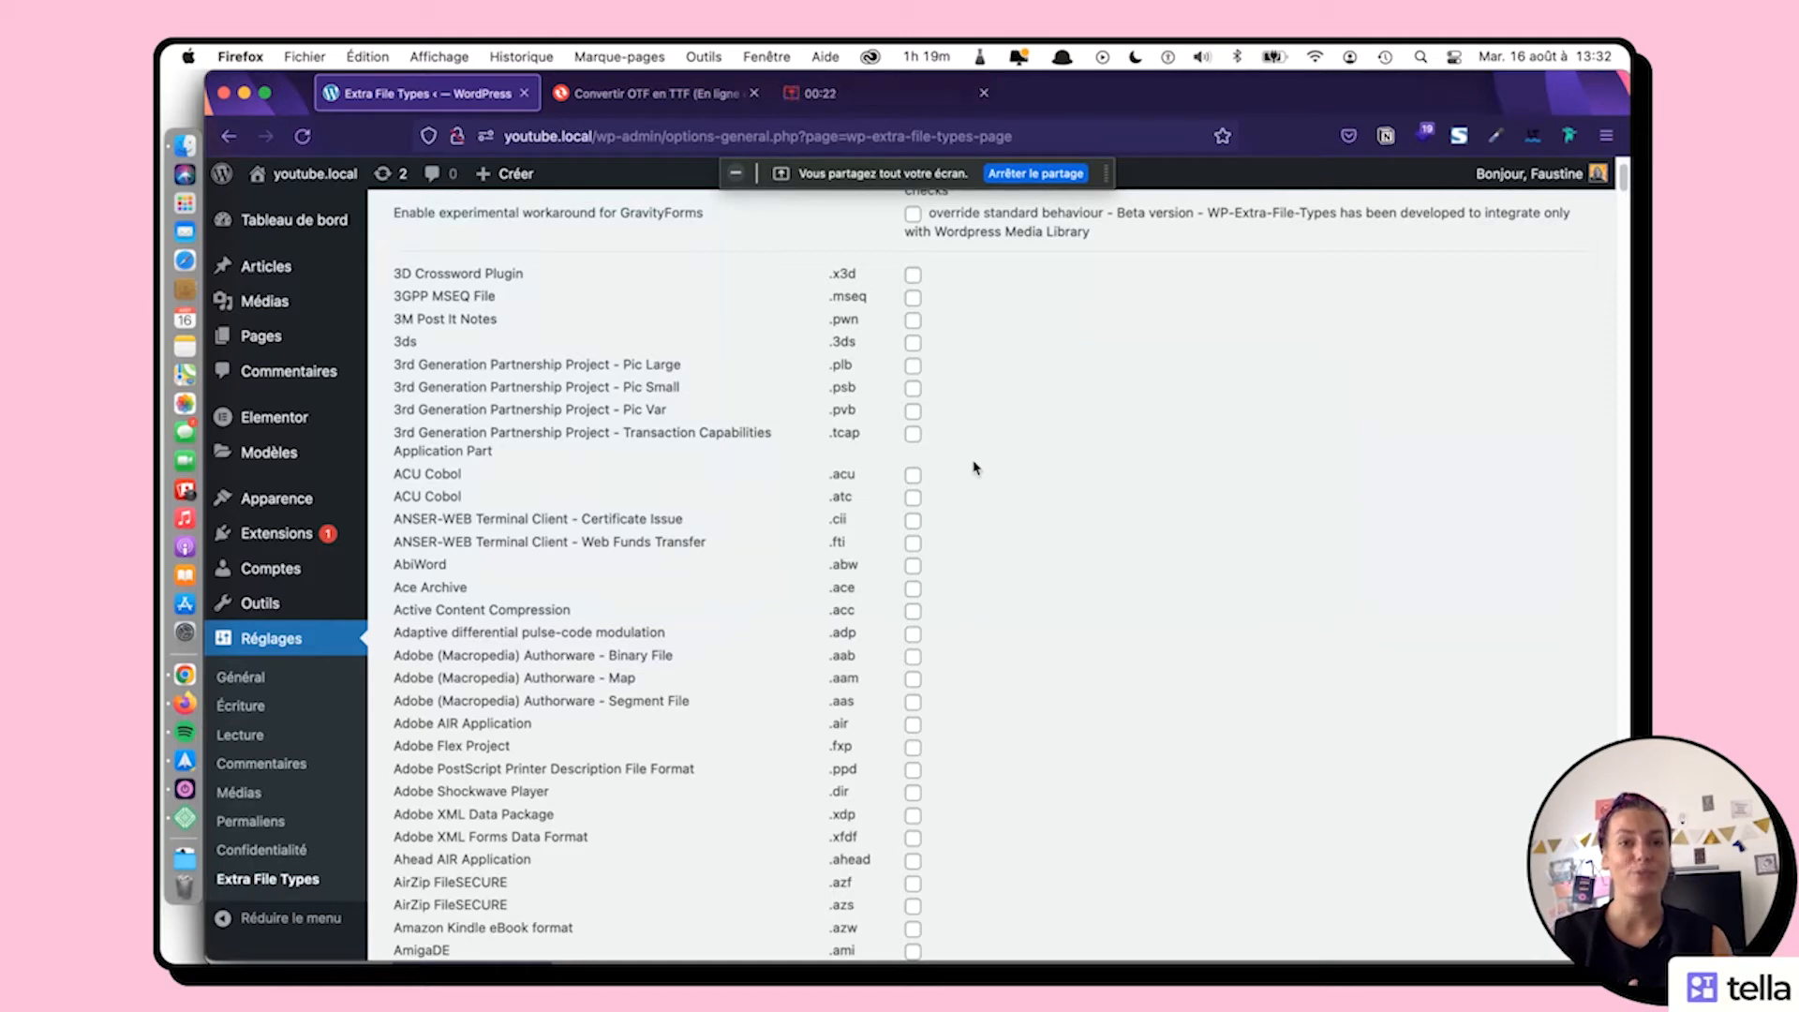
{"action": "scroll", "coordinate": [973, 468], "scroll_direction": "down", "scroll_amount": 20}
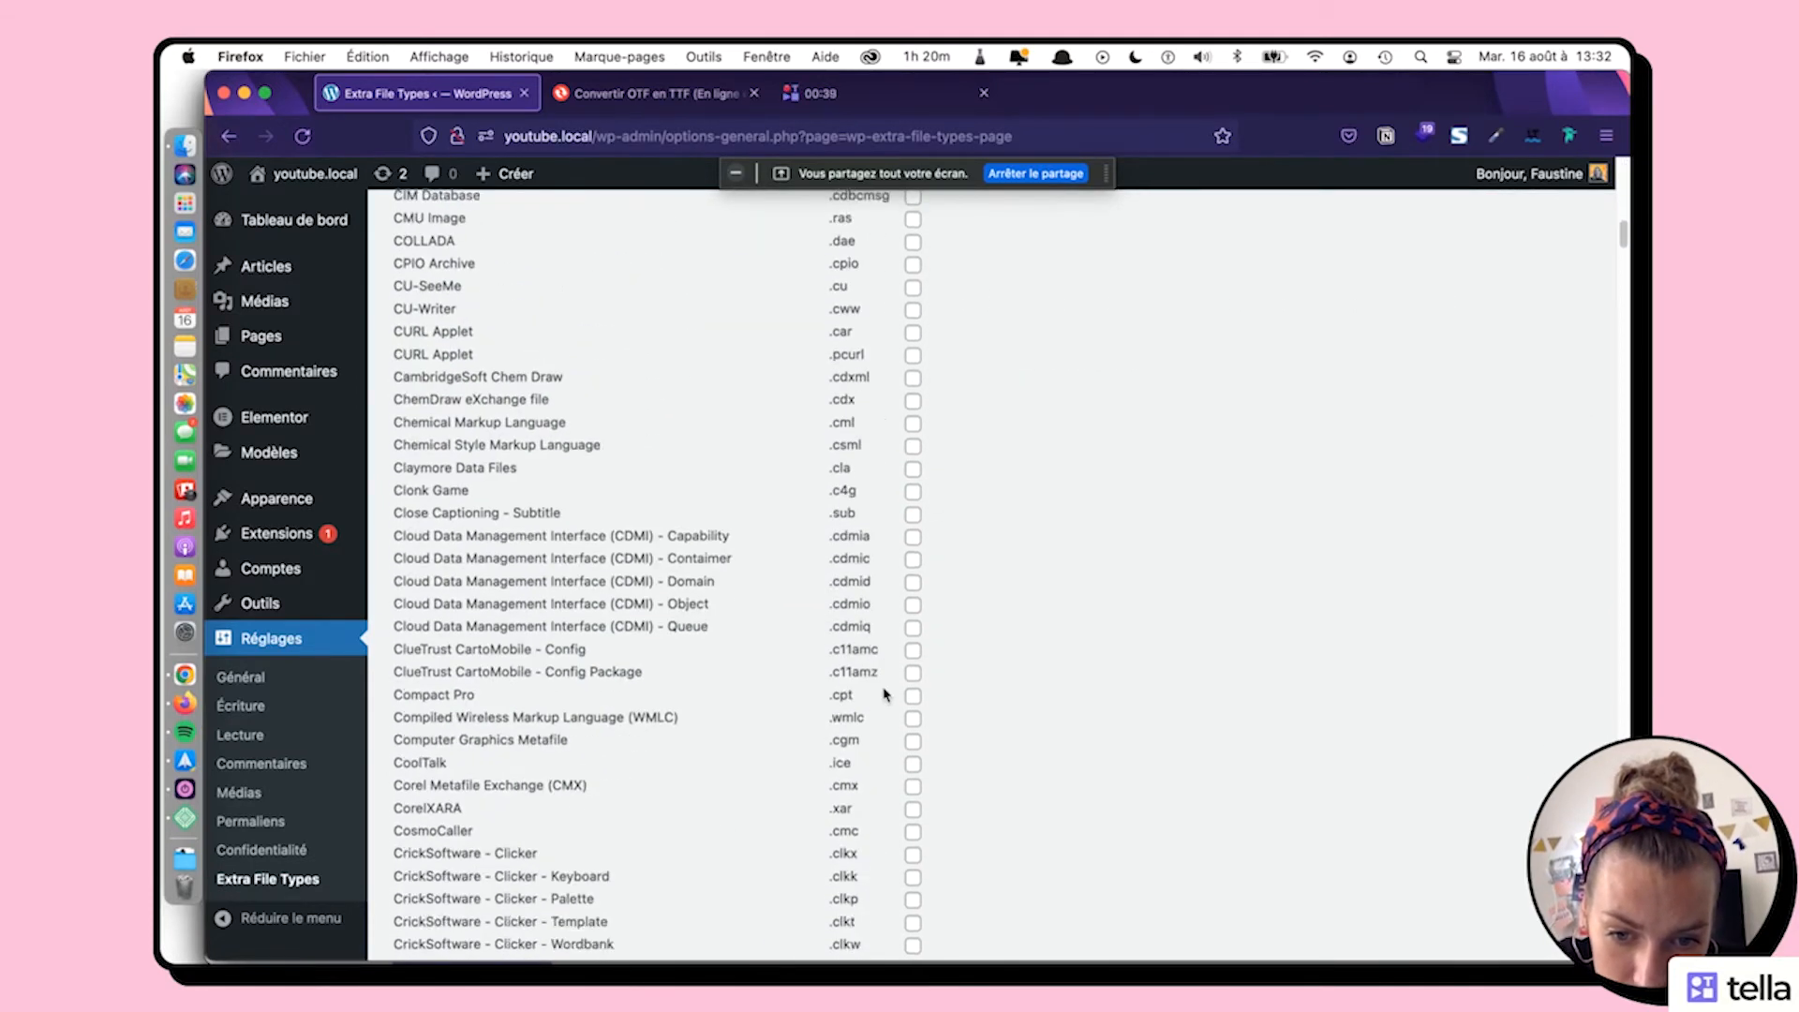
{"action": "scroll", "coordinate": [885, 693], "scroll_direction": "down", "scroll_amount": 20}
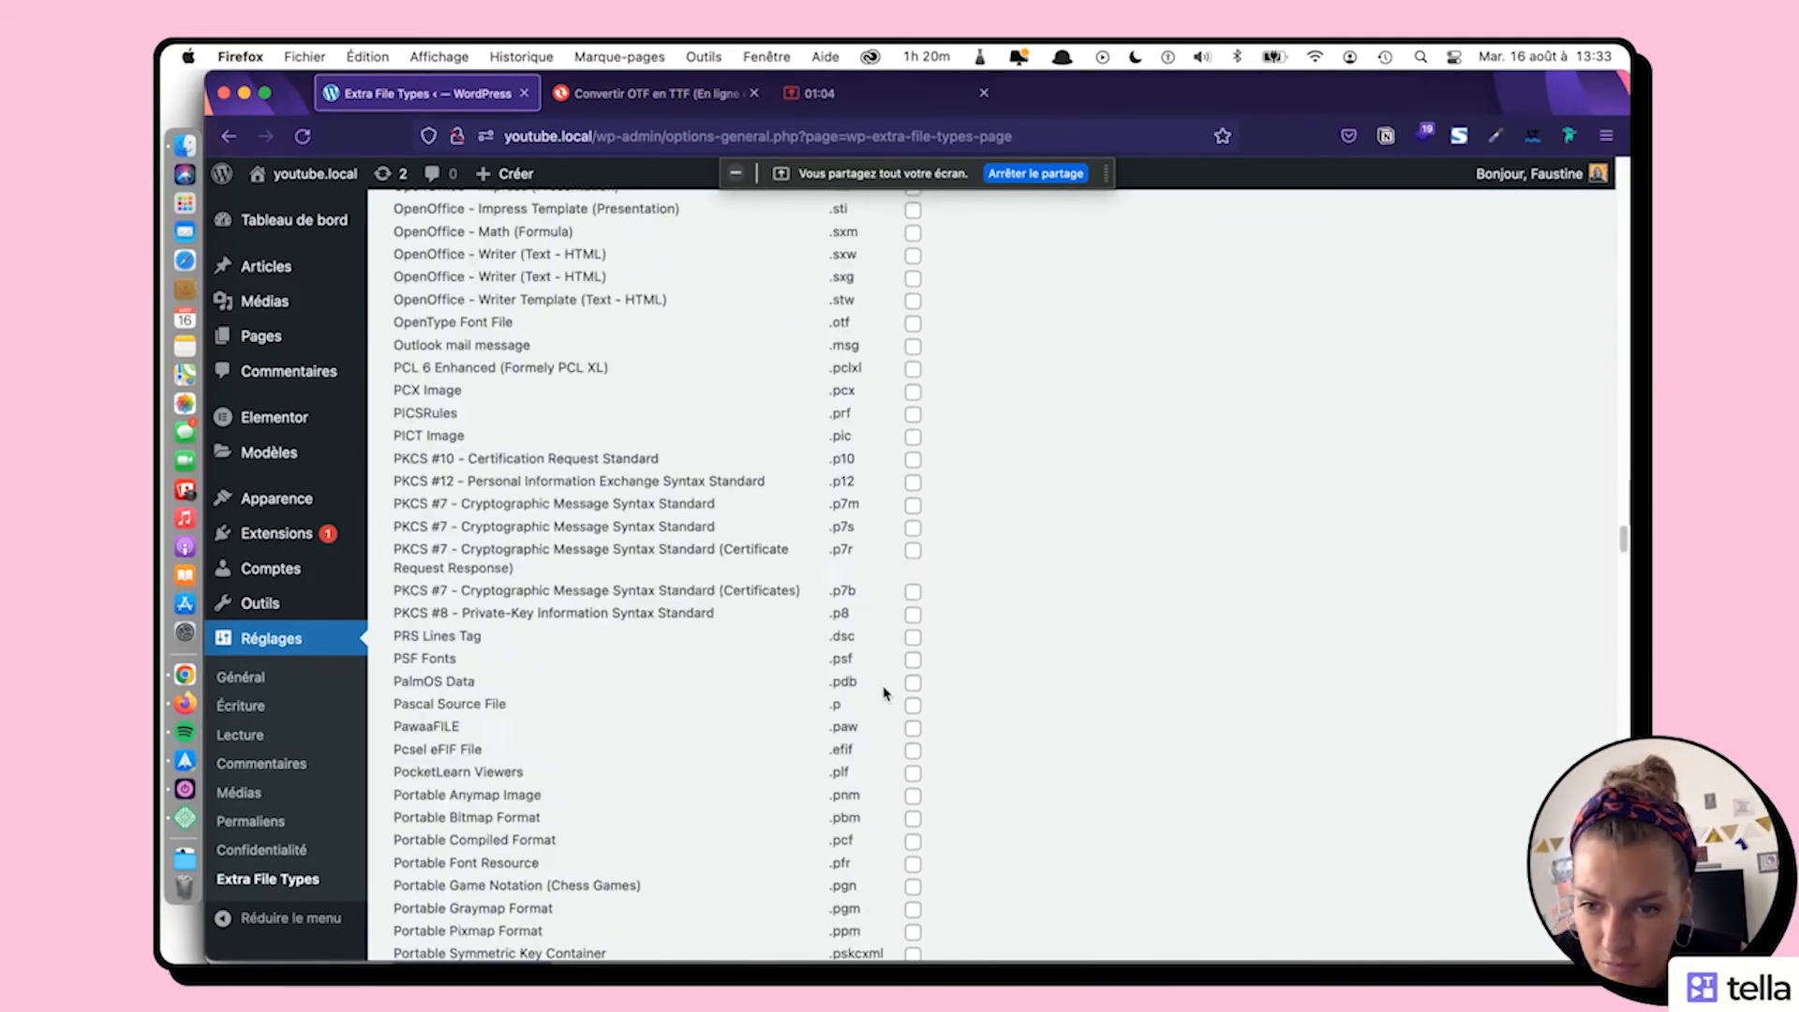
{"action": "left_click", "coordinate": [914, 711]}
{"action": "scroll", "coordinate": [916, 562], "scroll_direction": "down", "scroll_amount": 10}
{"action": "left_click", "coordinate": [914, 339]}
{"action": "left_click", "coordinate": [915, 499]}
{"action": "scroll", "coordinate": [916, 506], "scroll_direction": "down", "scroll_amount": 20}
{"action": "left_click", "coordinate": [536, 856]}
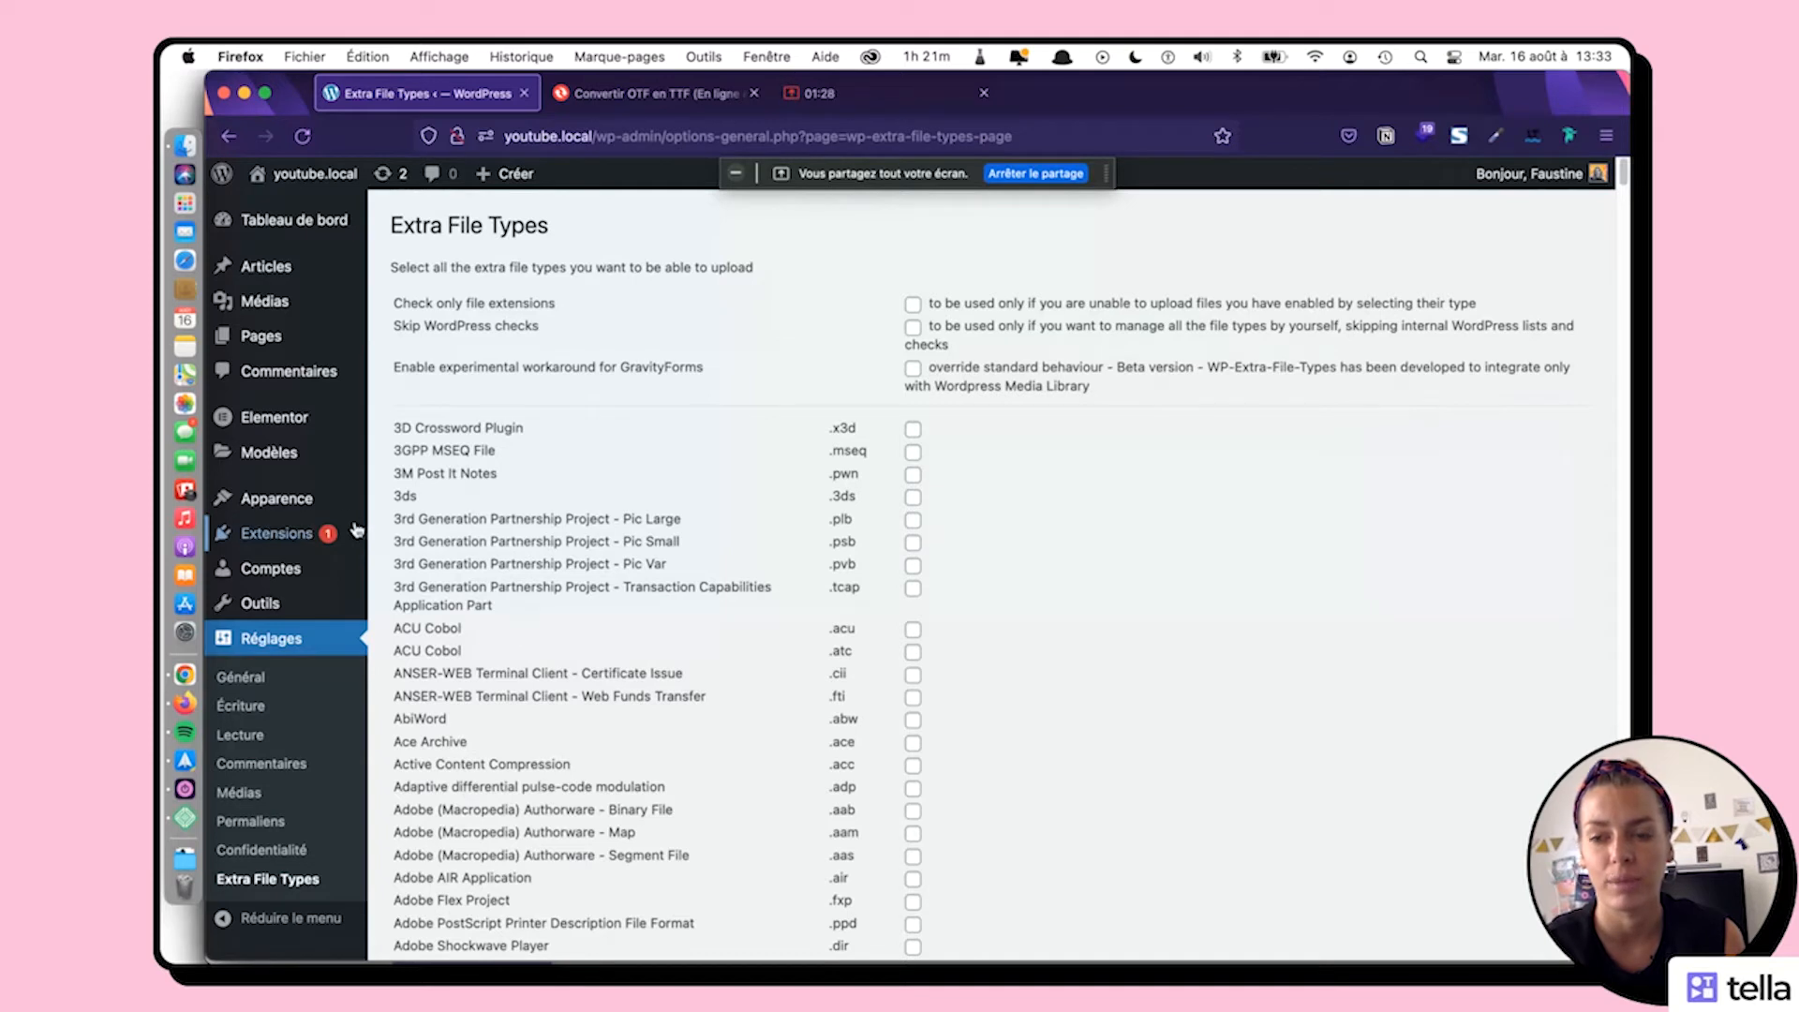
Open the draft Archivo font from Elementor's custom fonts for editing and add a font variant
{"action": "mouse_move", "coordinate": [310, 424]}
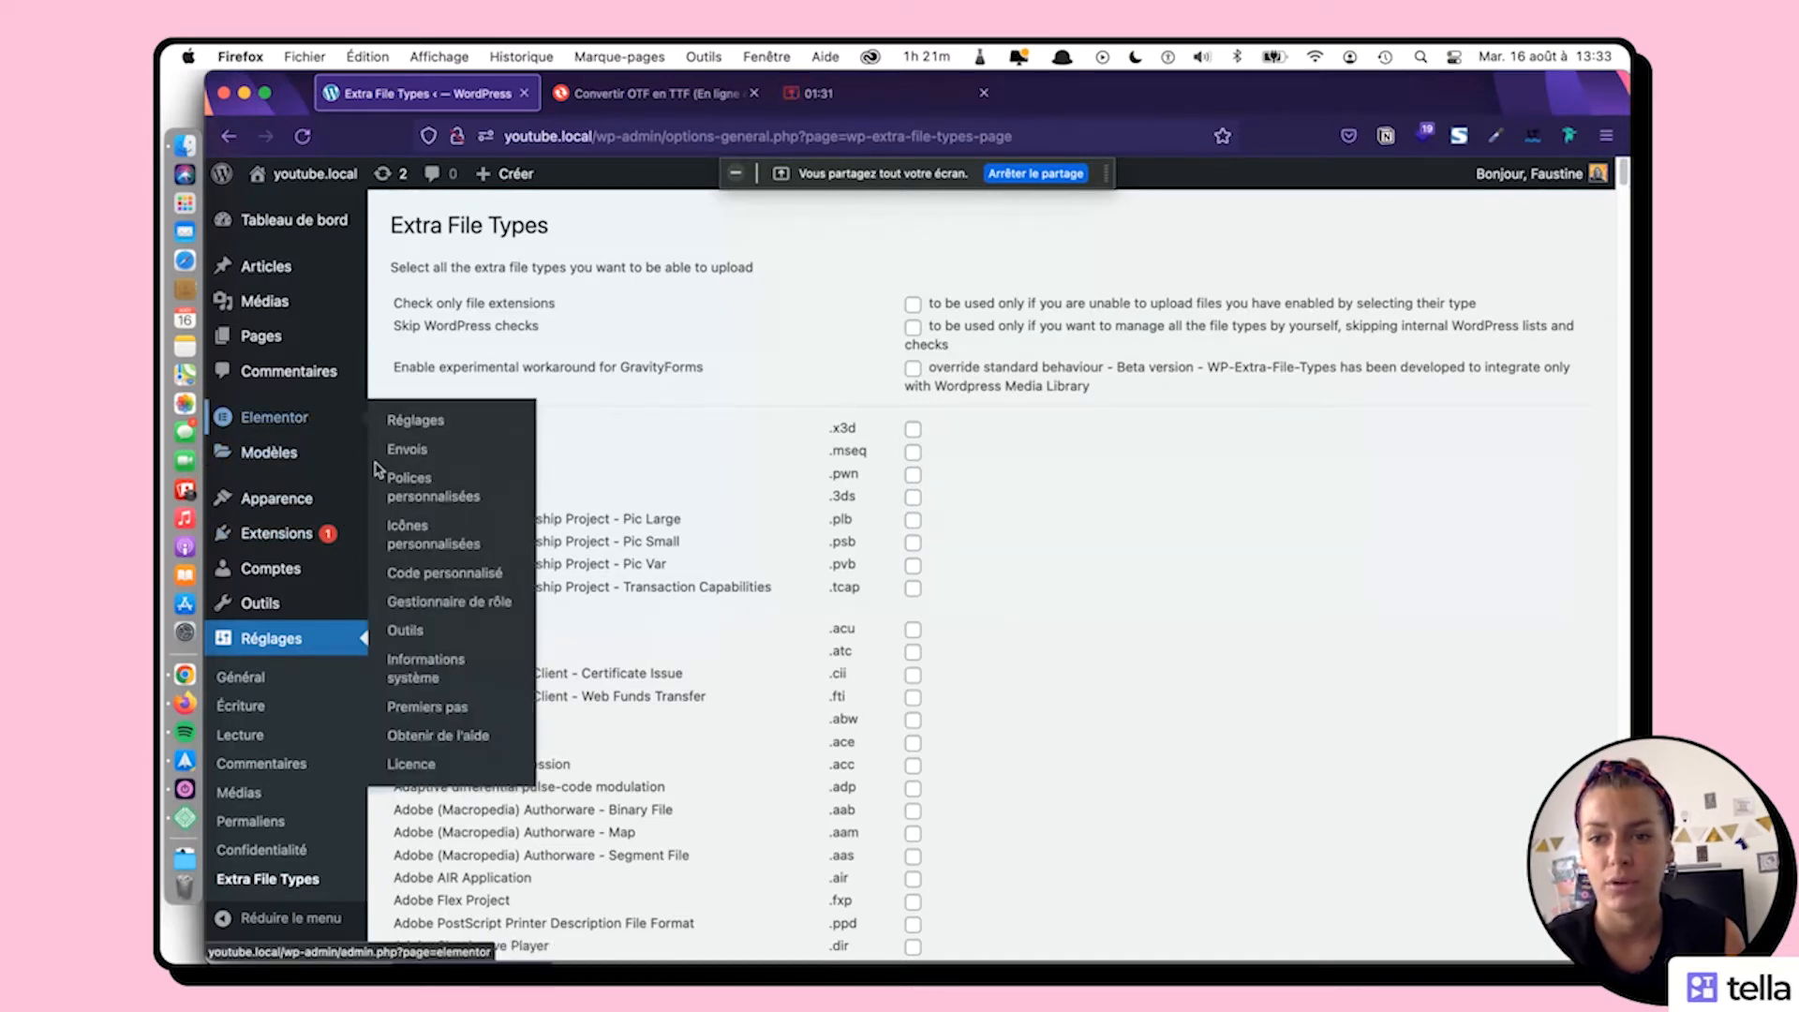
{"action": "left_click", "coordinate": [414, 496]}
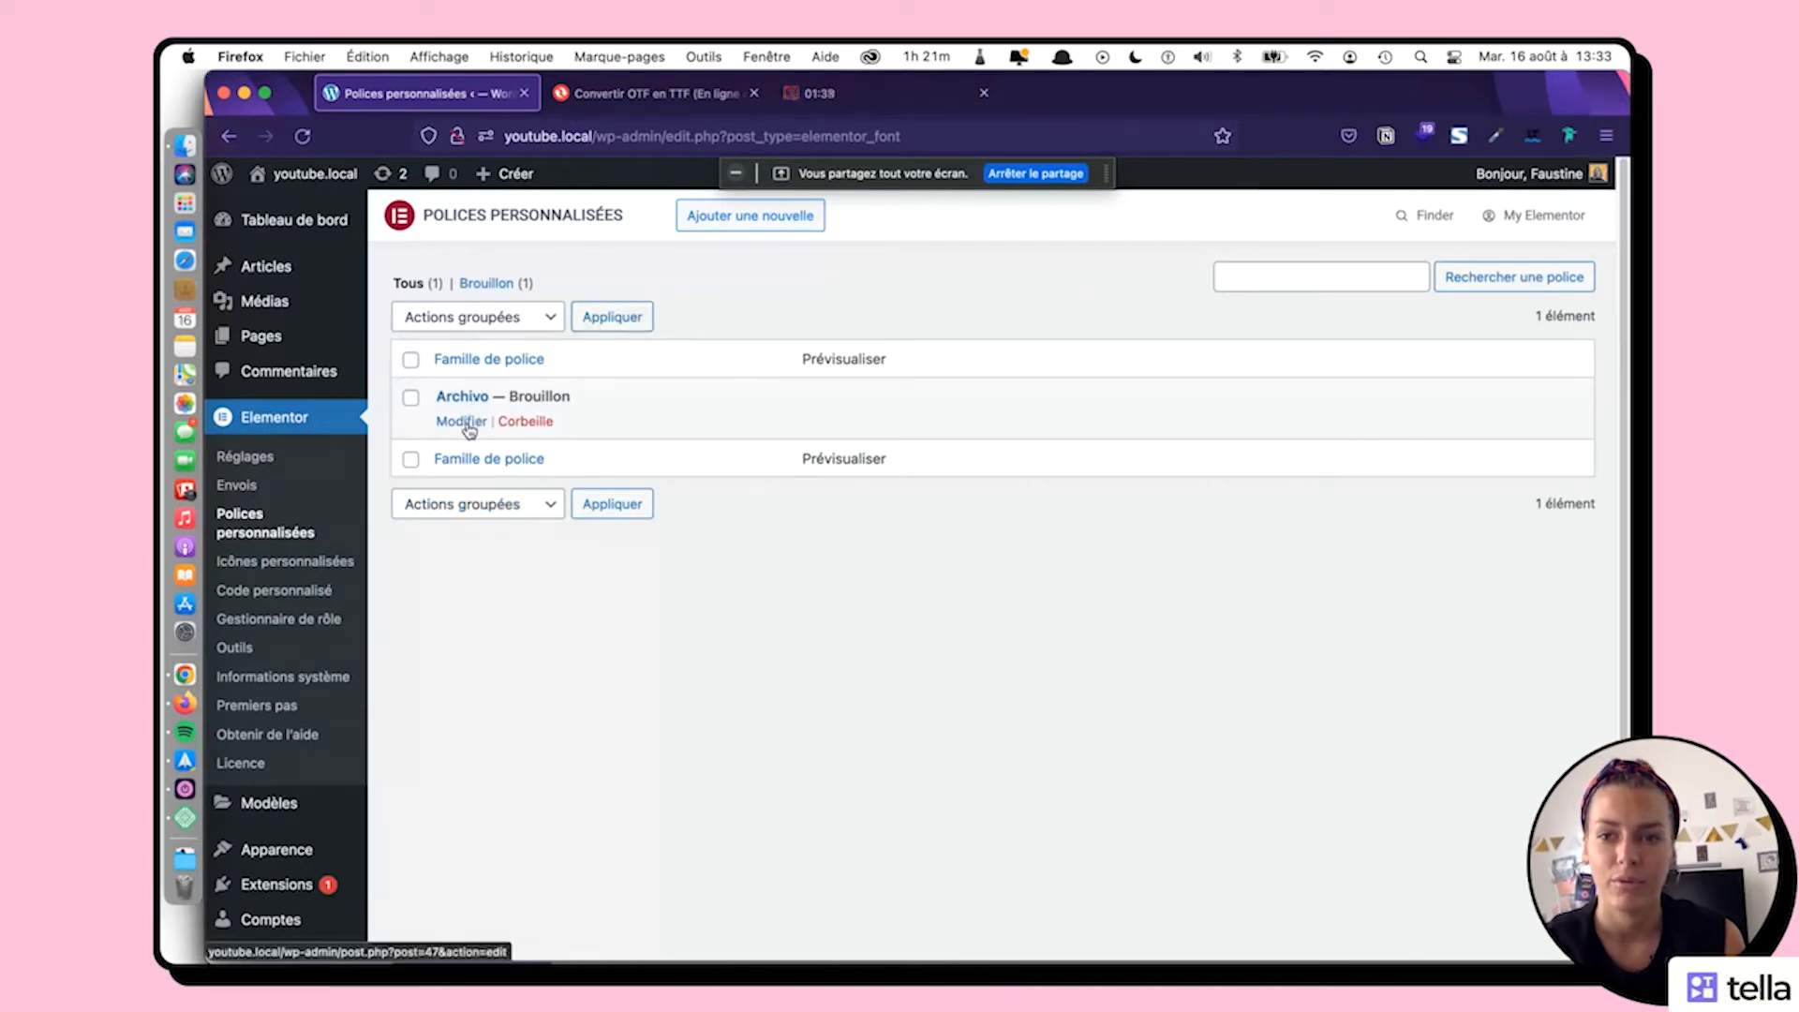
{"action": "left_click", "coordinate": [465, 423]}
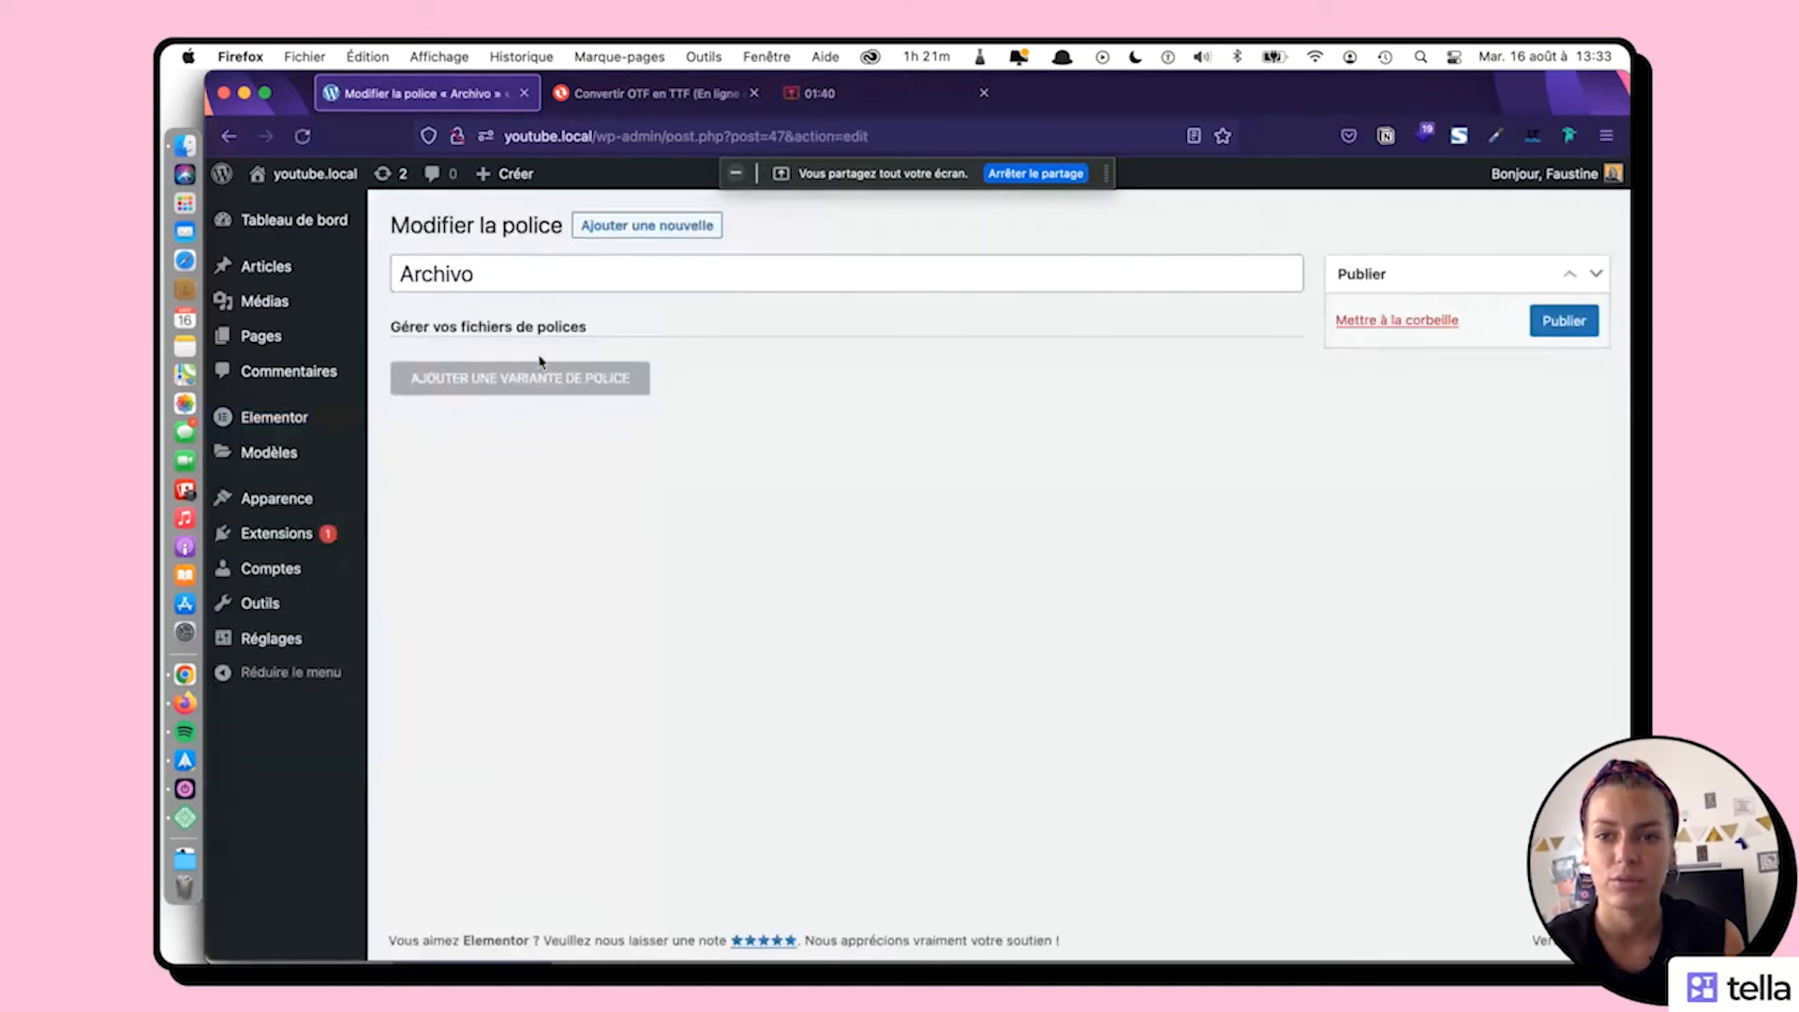
{"action": "left_click", "coordinate": [562, 397]}
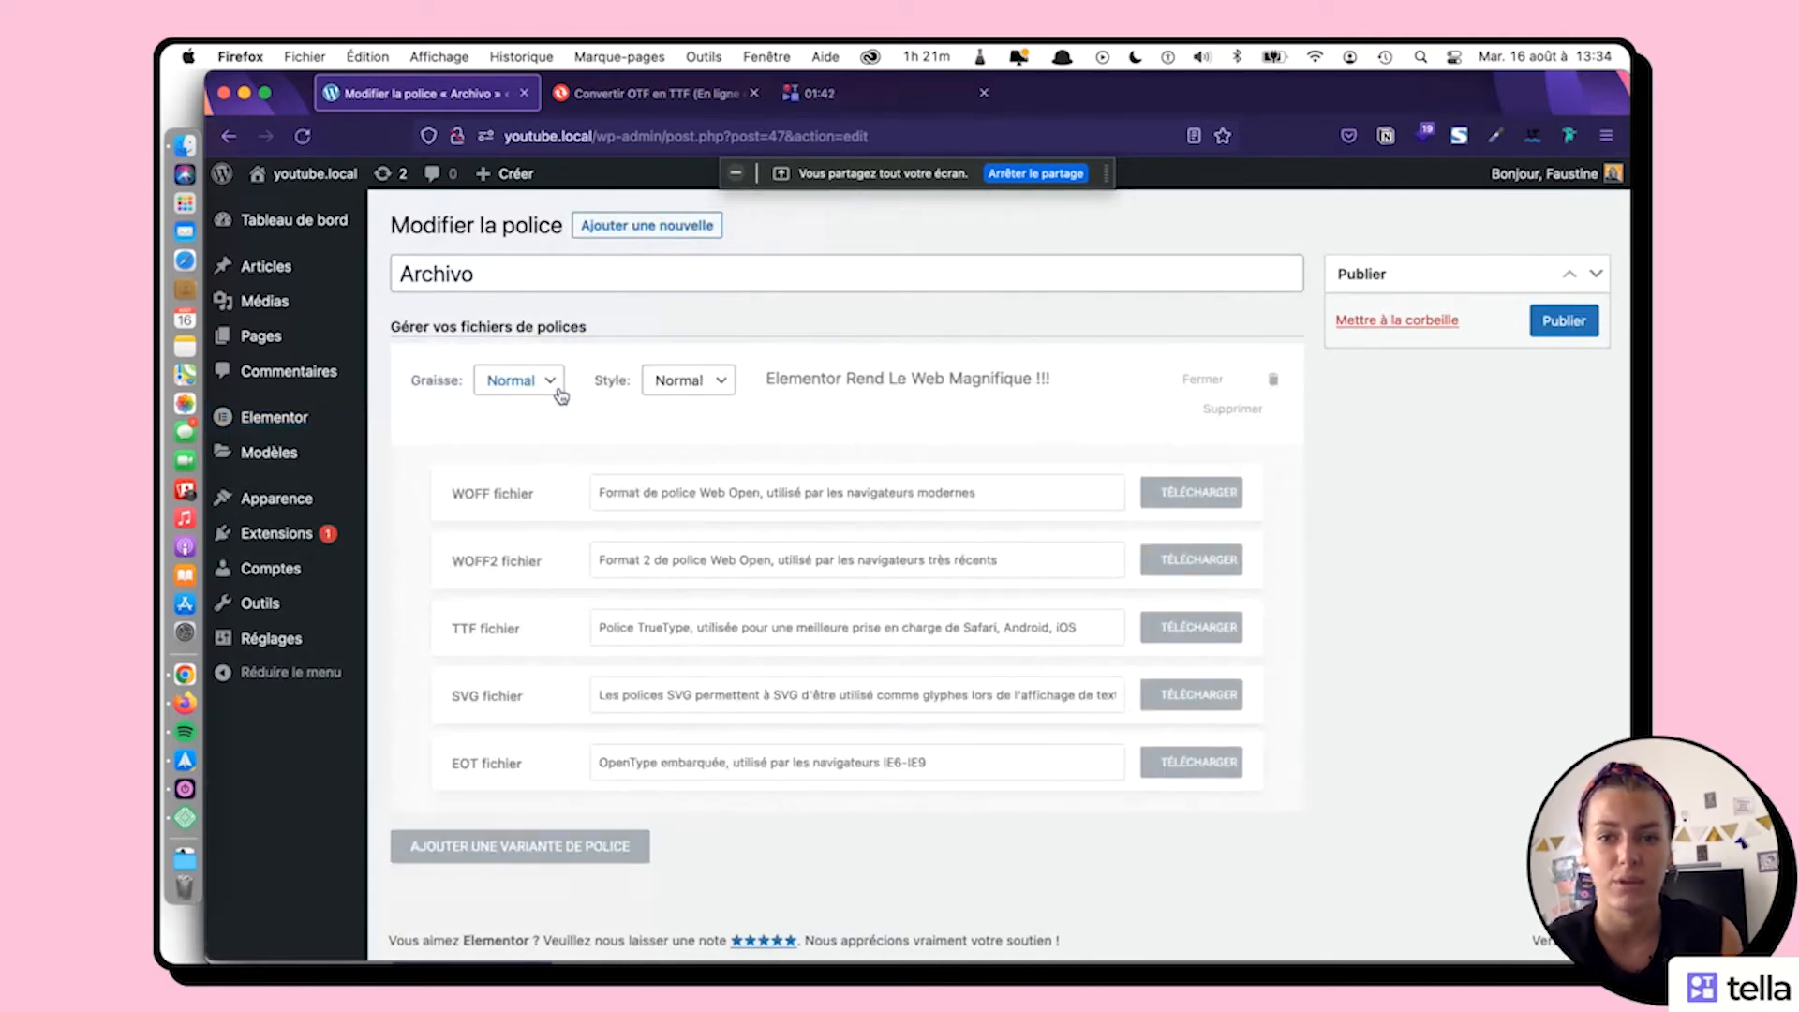
Assign Archivo-Black.woff from the media library as the first variant's WOFF file
{"action": "left_click", "coordinate": [1169, 504]}
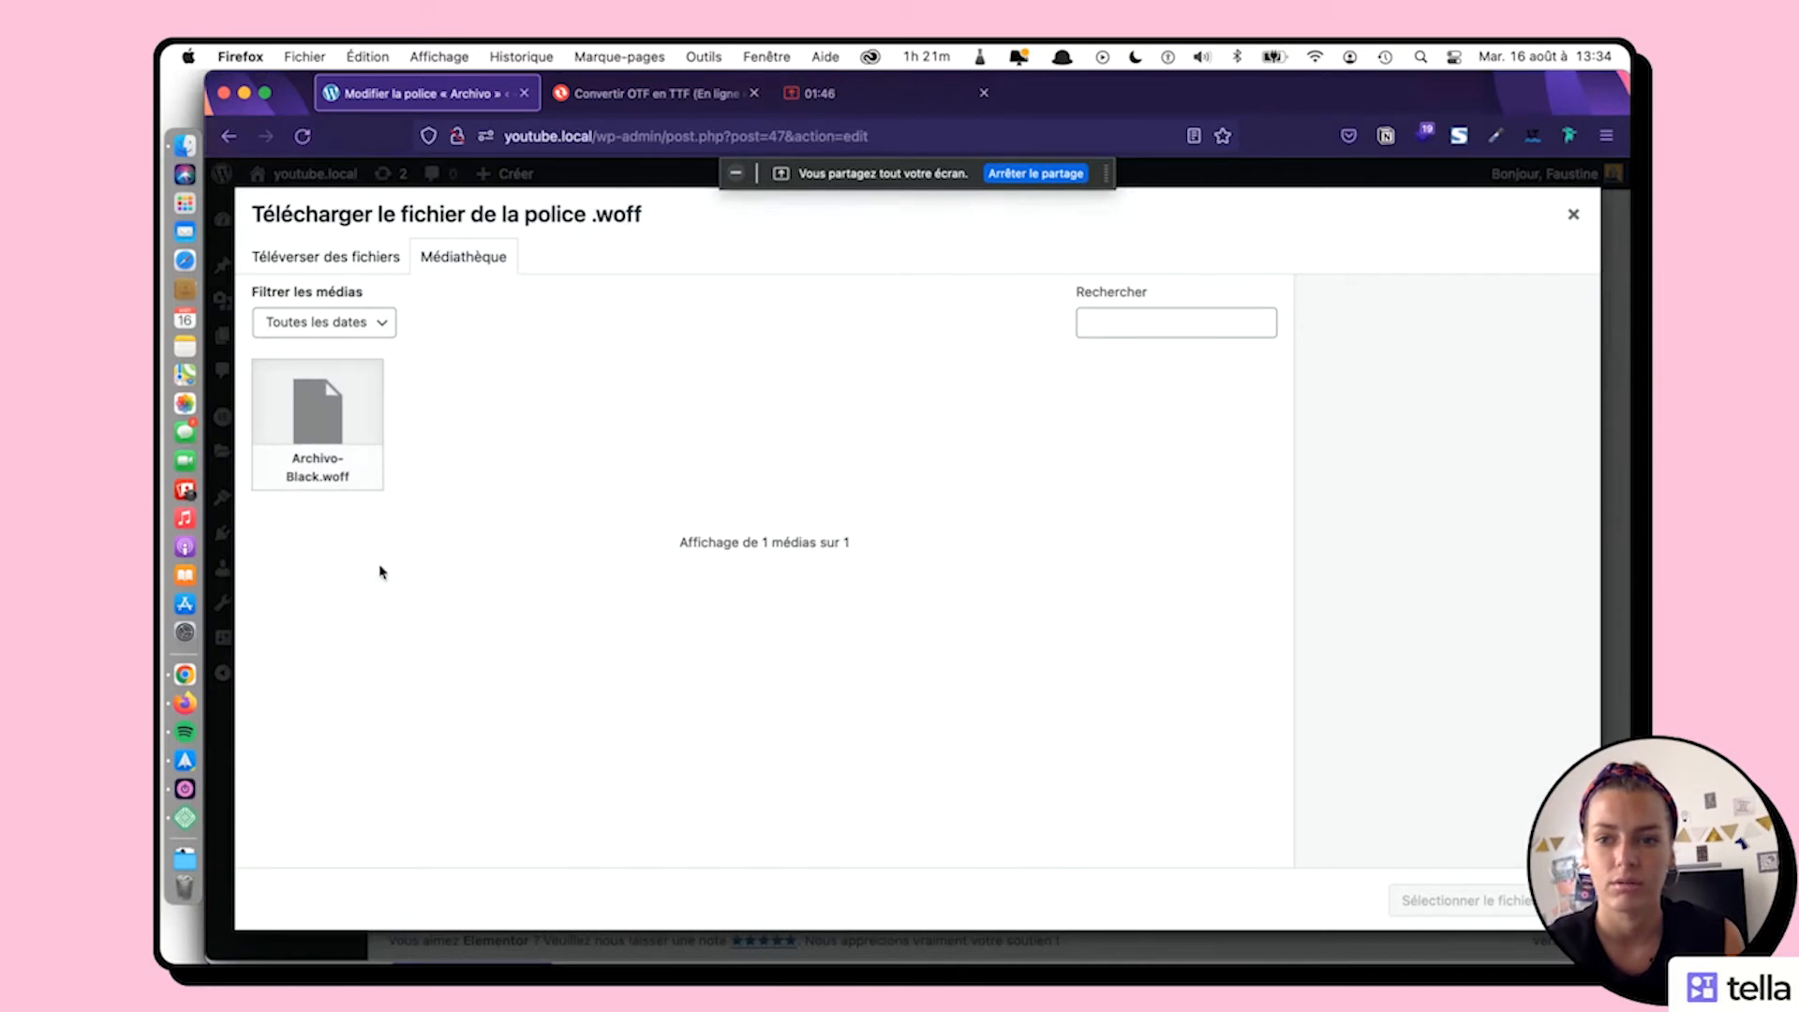
{"action": "left_click", "coordinate": [328, 431]}
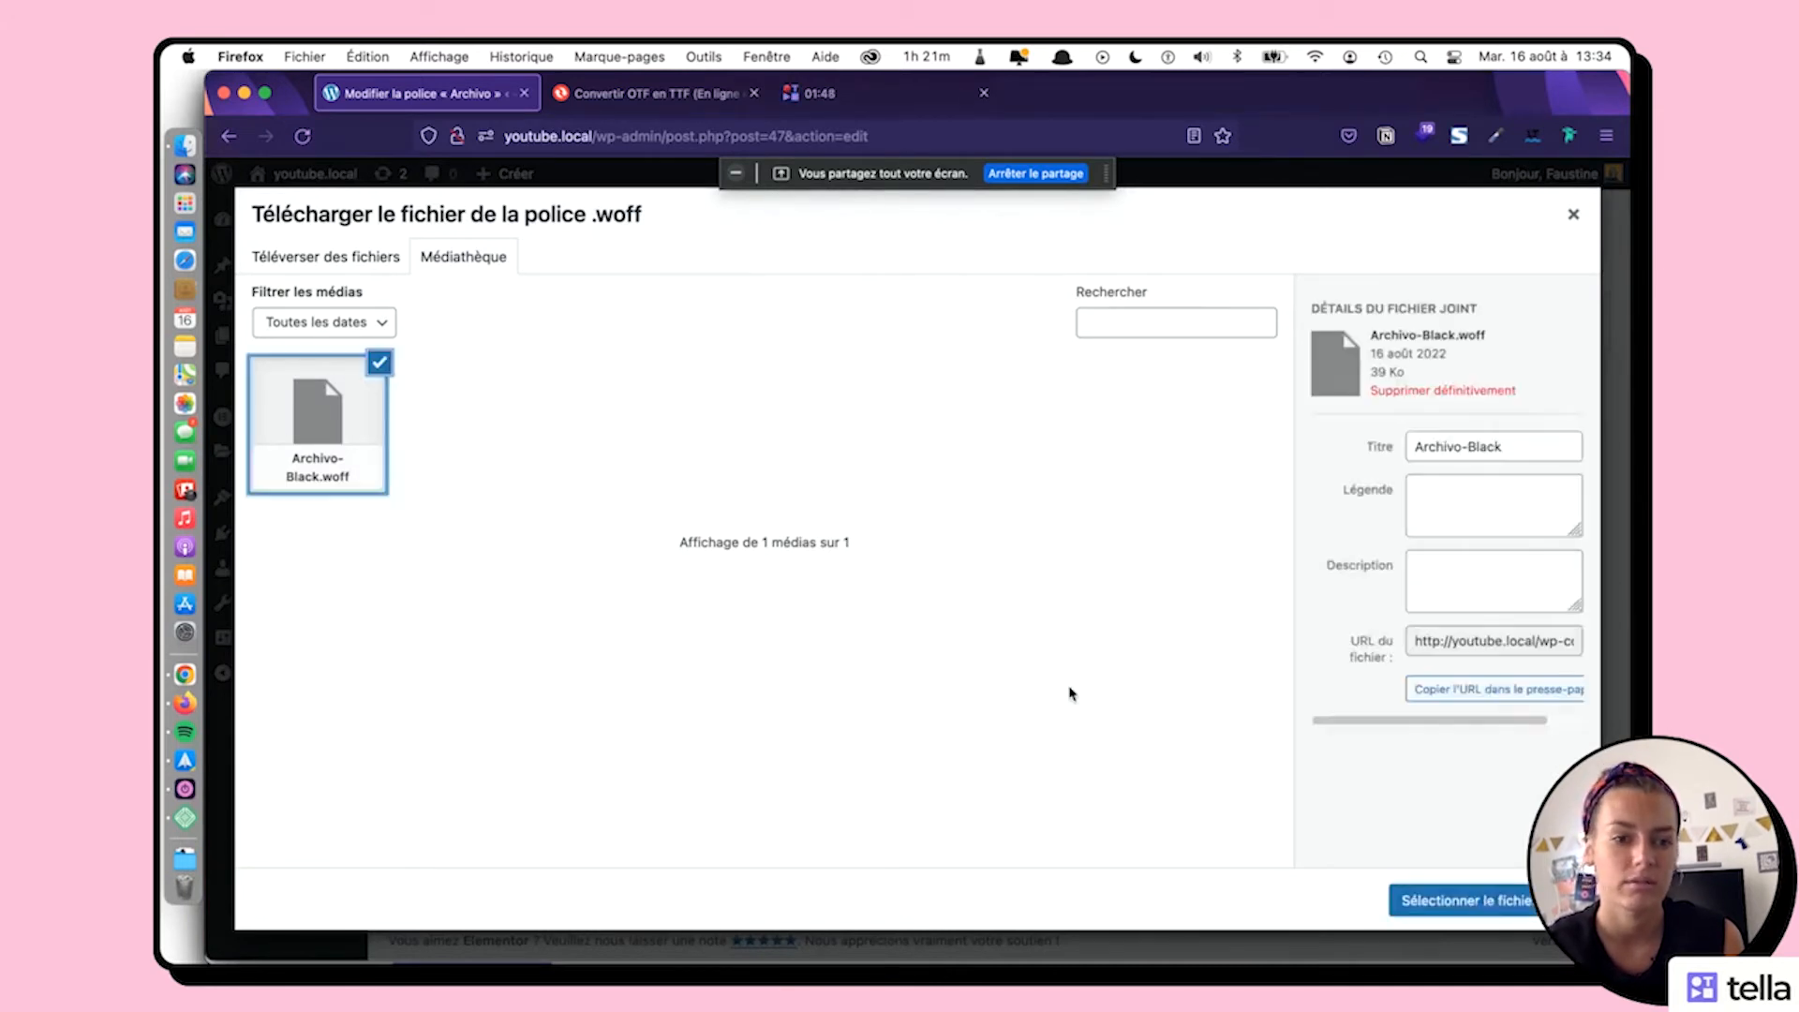
{"action": "left_click", "coordinate": [1458, 902]}
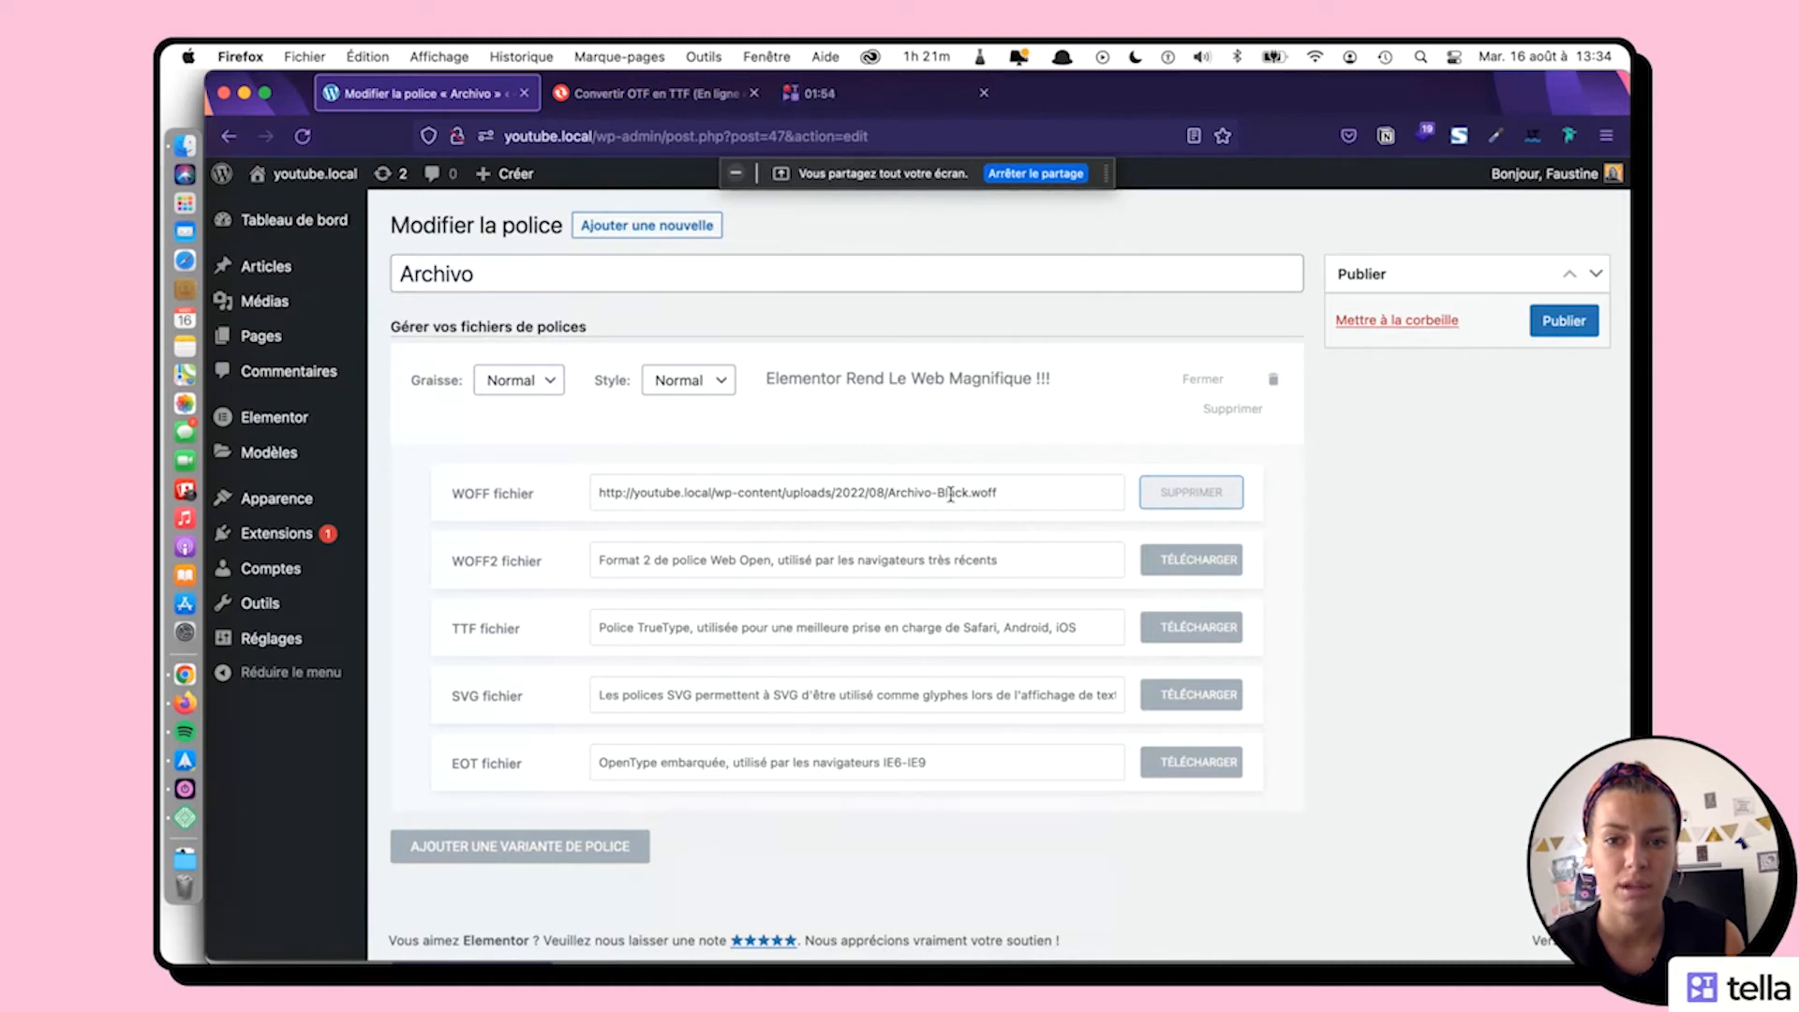
Set the first Archivo variant's weight to 900 and keep its style at Normal
{"action": "left_click", "coordinate": [546, 391]}
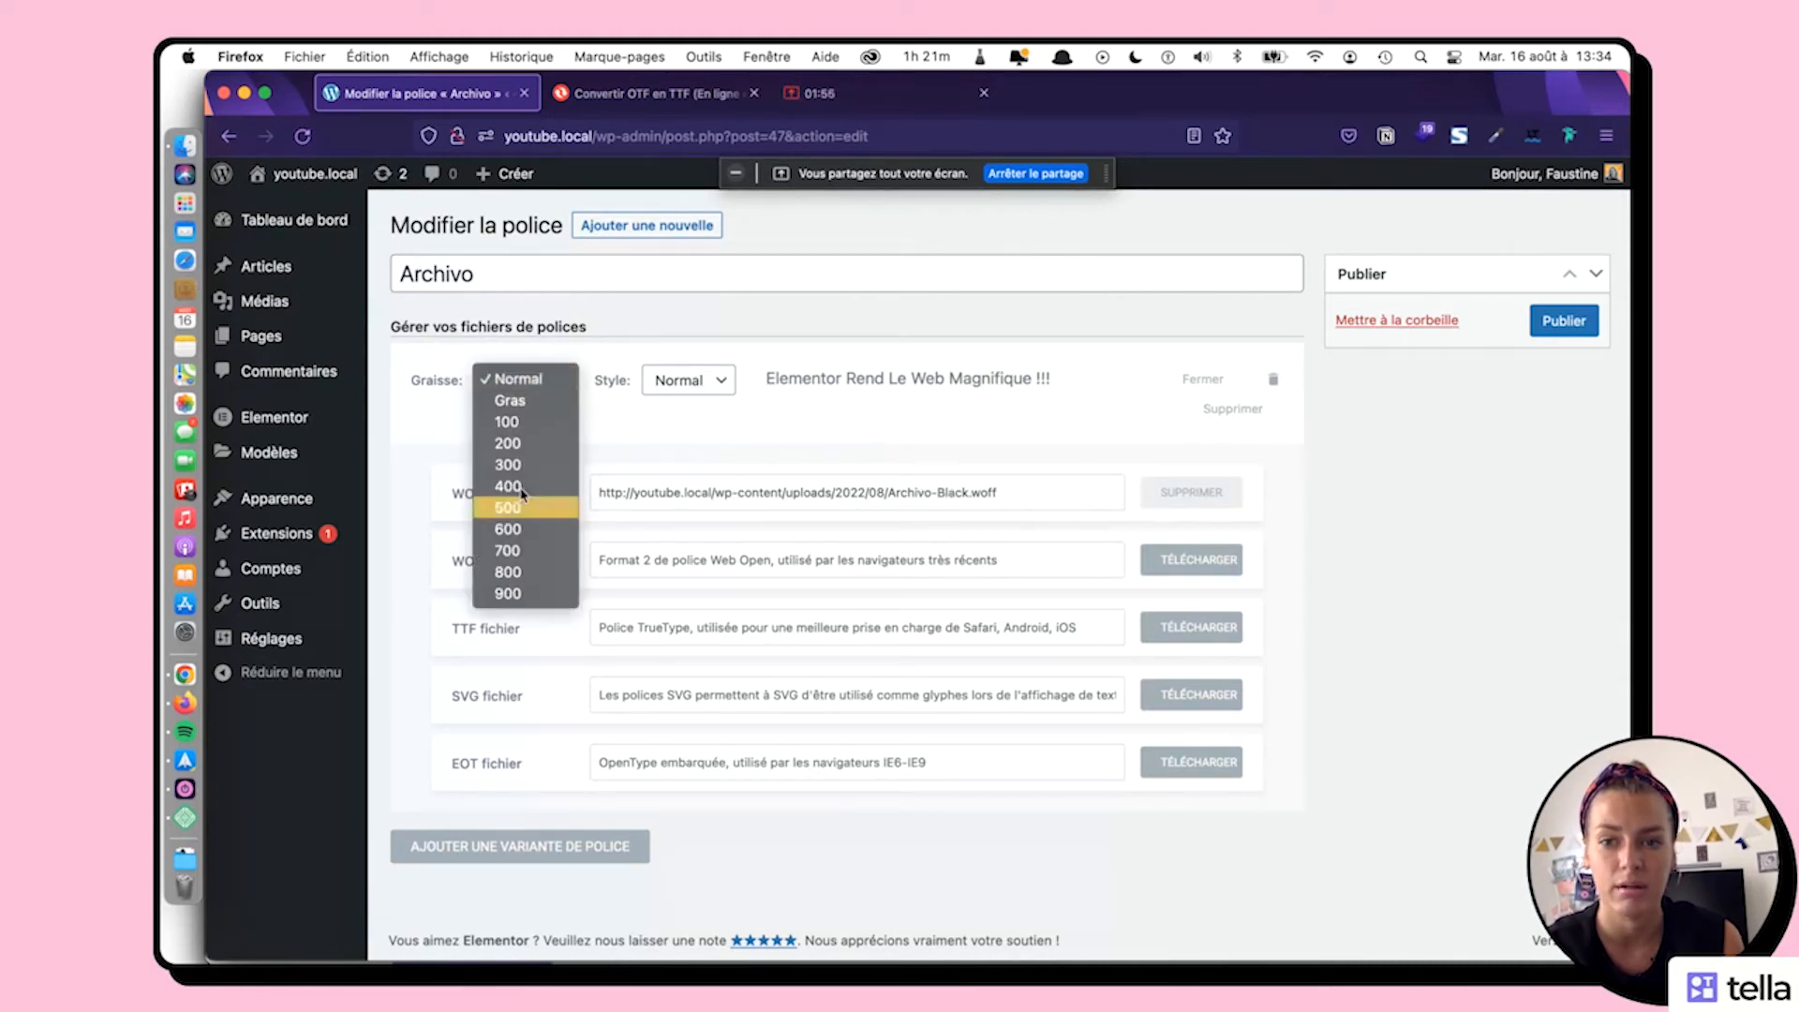
{"action": "left_click", "coordinate": [506, 592]}
{"action": "left_click", "coordinate": [677, 377]}
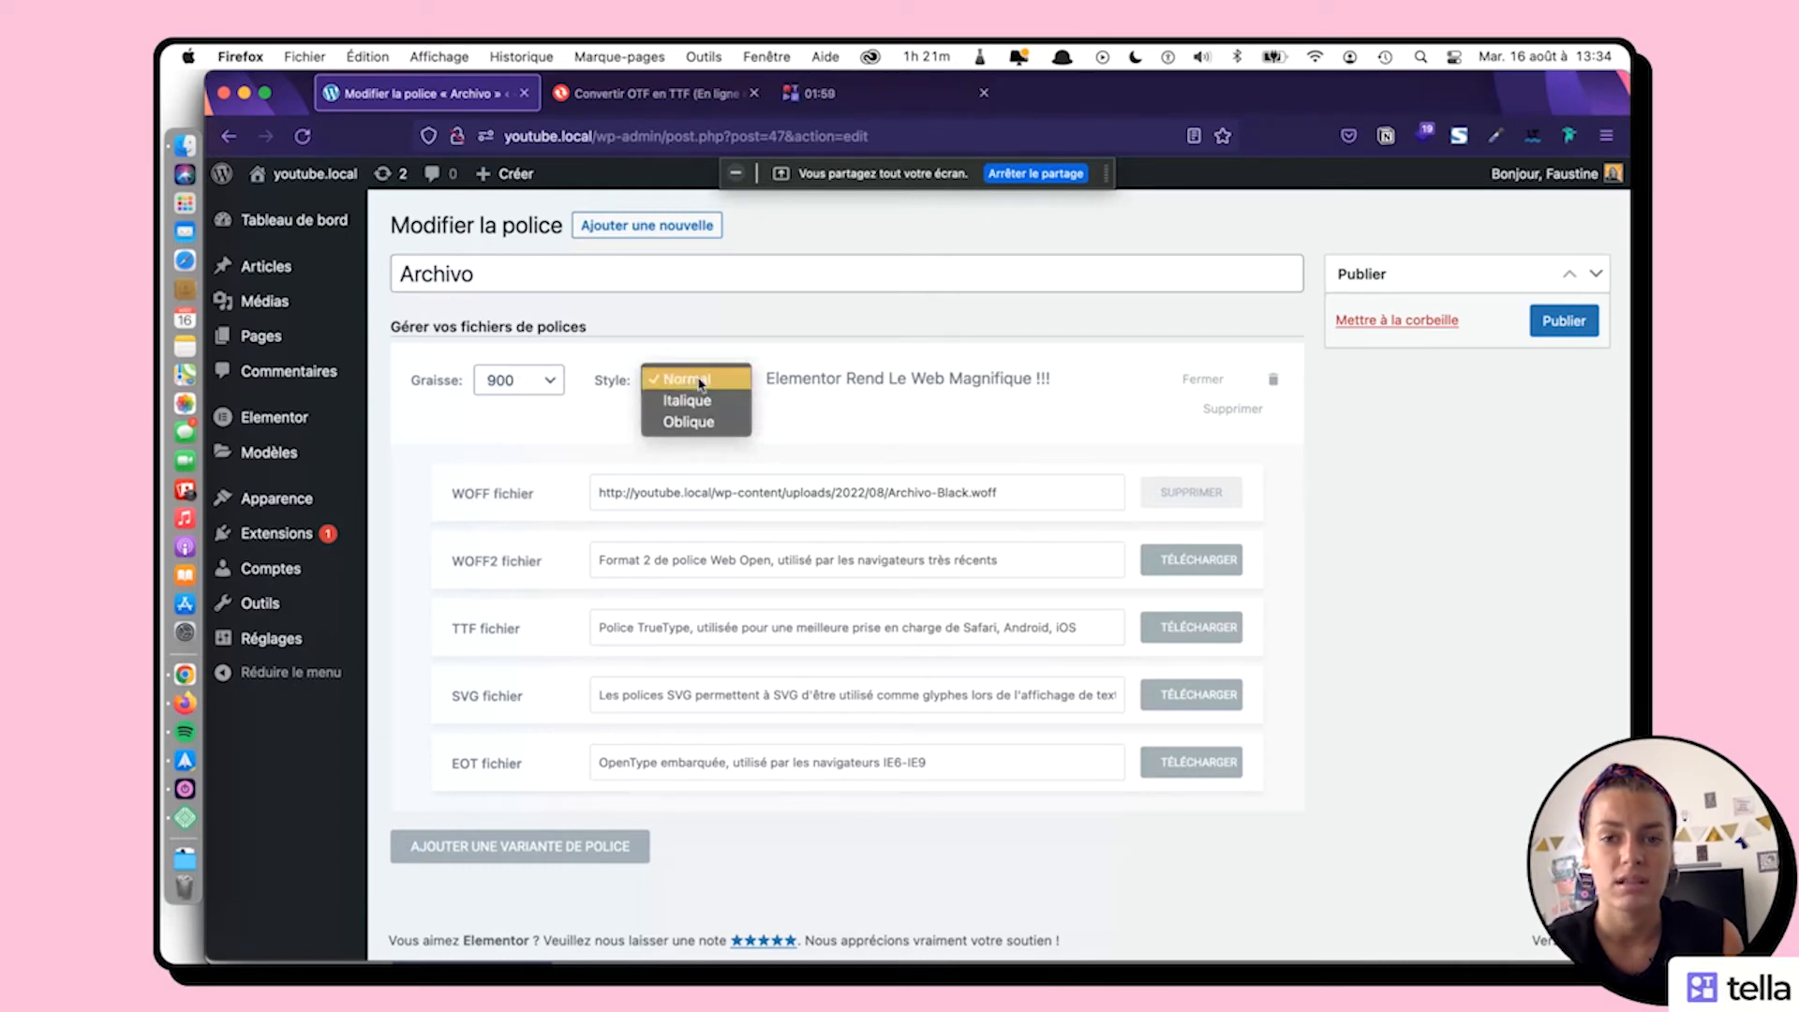
{"action": "left_click", "coordinate": [698, 381]}
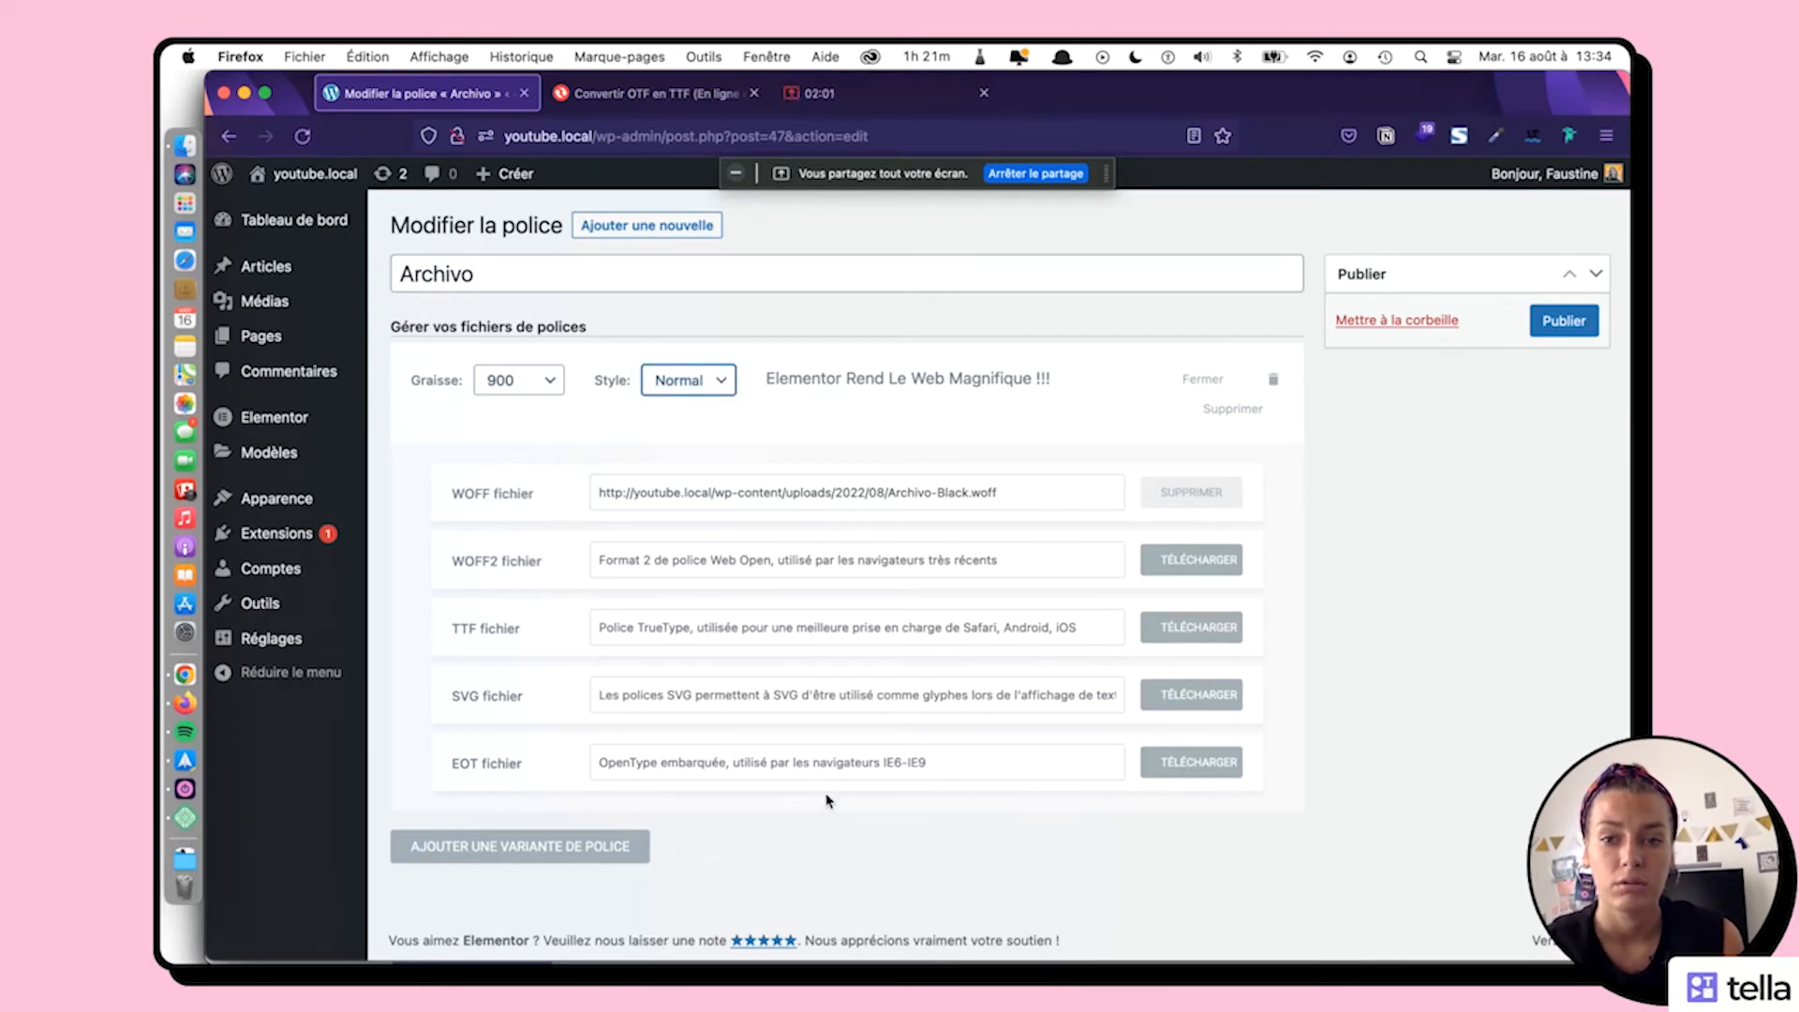
Add a second font variant and upload Archivo-BoldItalic.woff from the WEB fonts folder as its WOFF file
{"action": "left_click", "coordinate": [566, 860]}
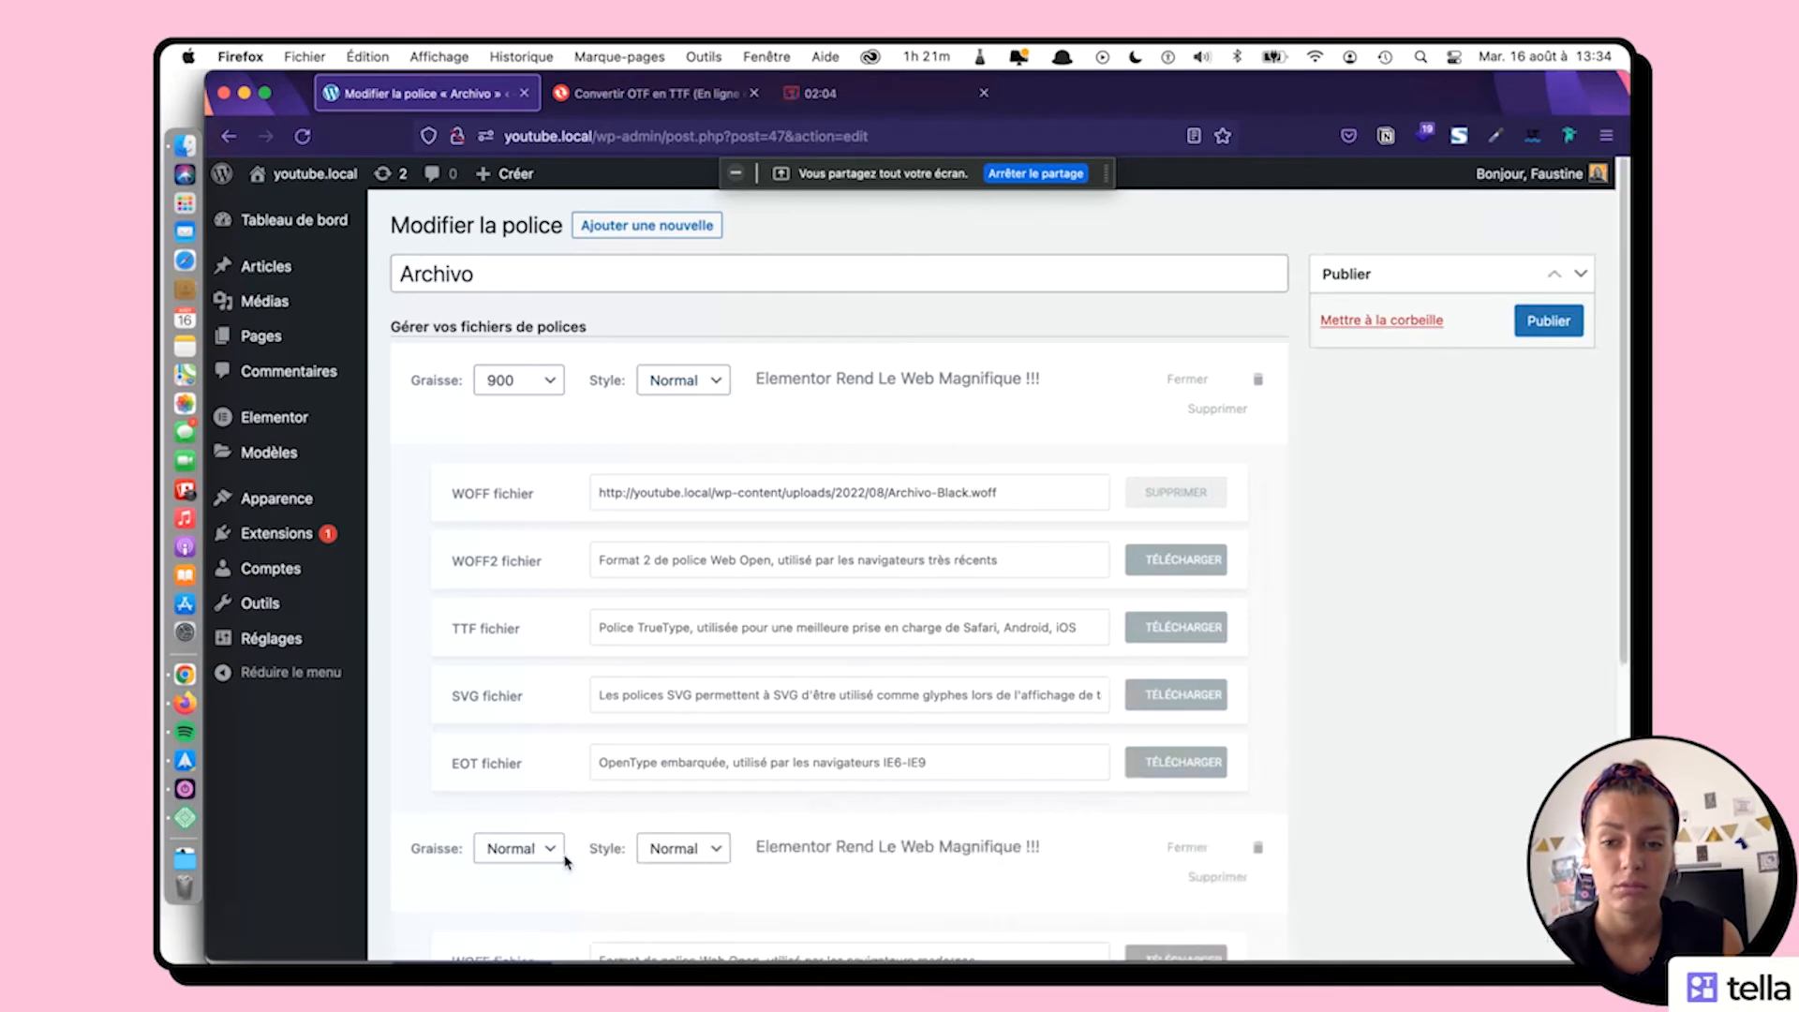
{"action": "scroll", "coordinate": [566, 860], "scroll_direction": "down", "scroll_amount": 5}
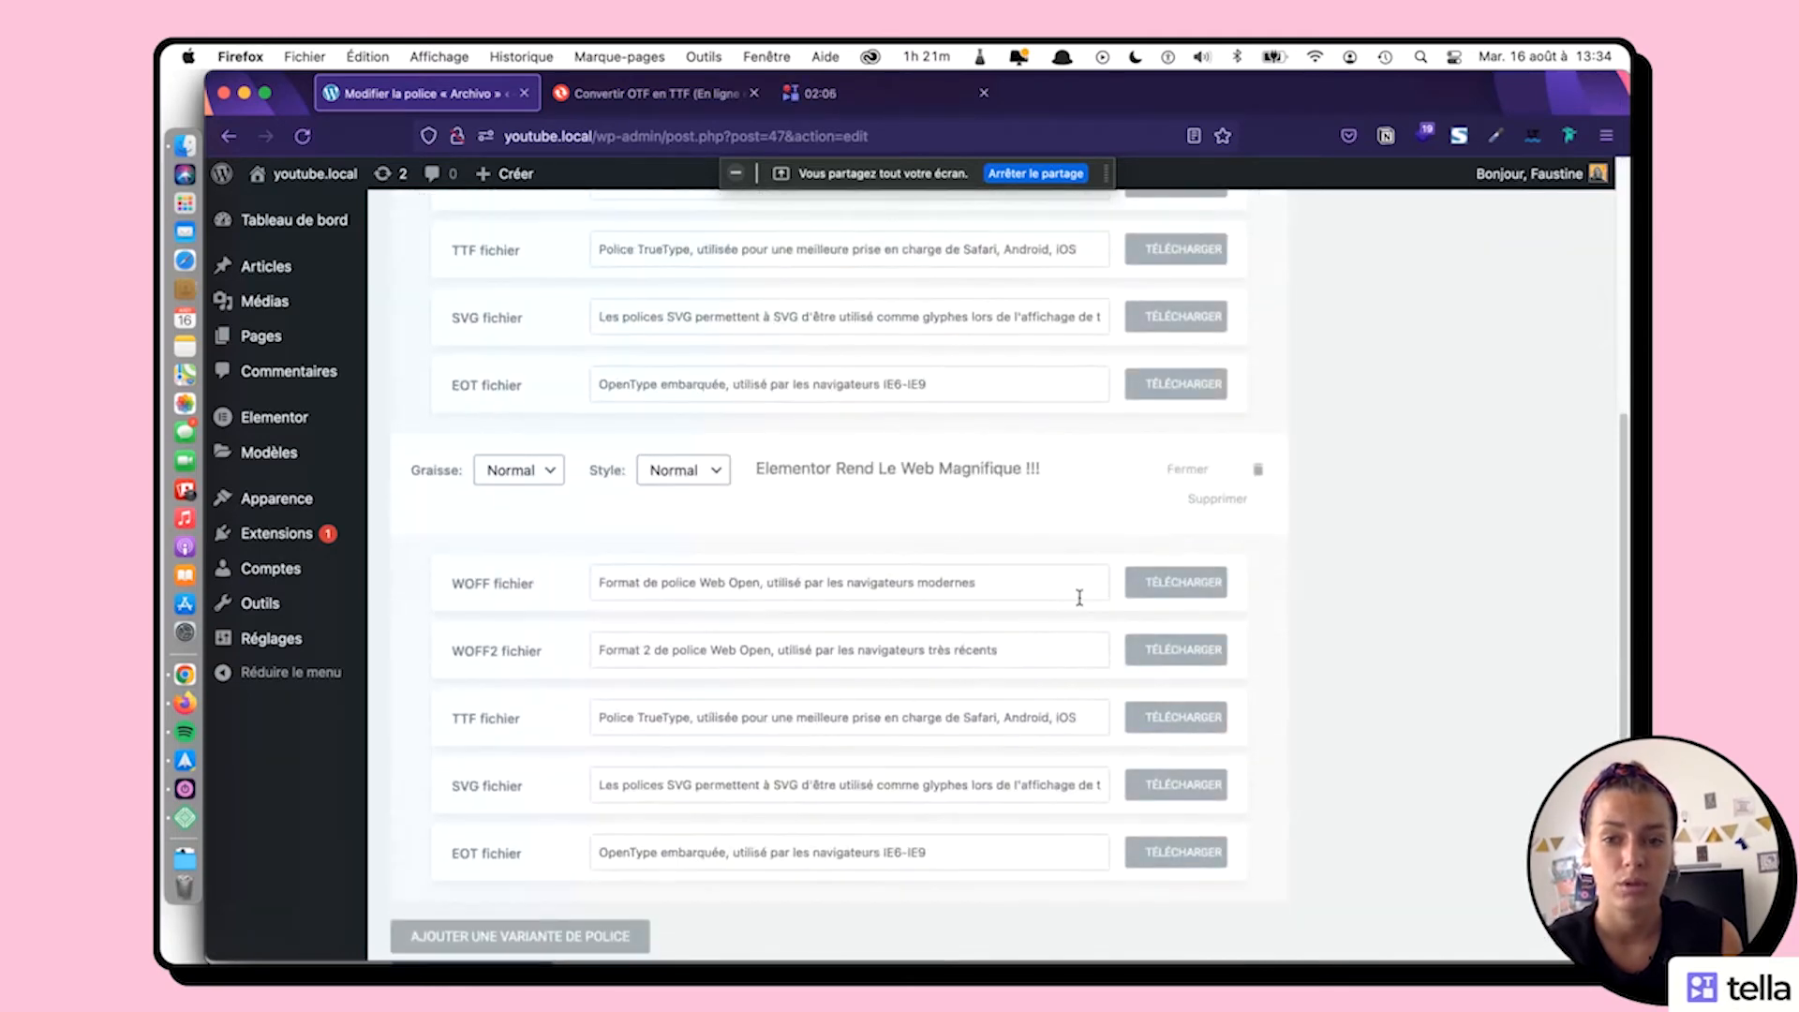
{"action": "left_click", "coordinate": [1160, 591]}
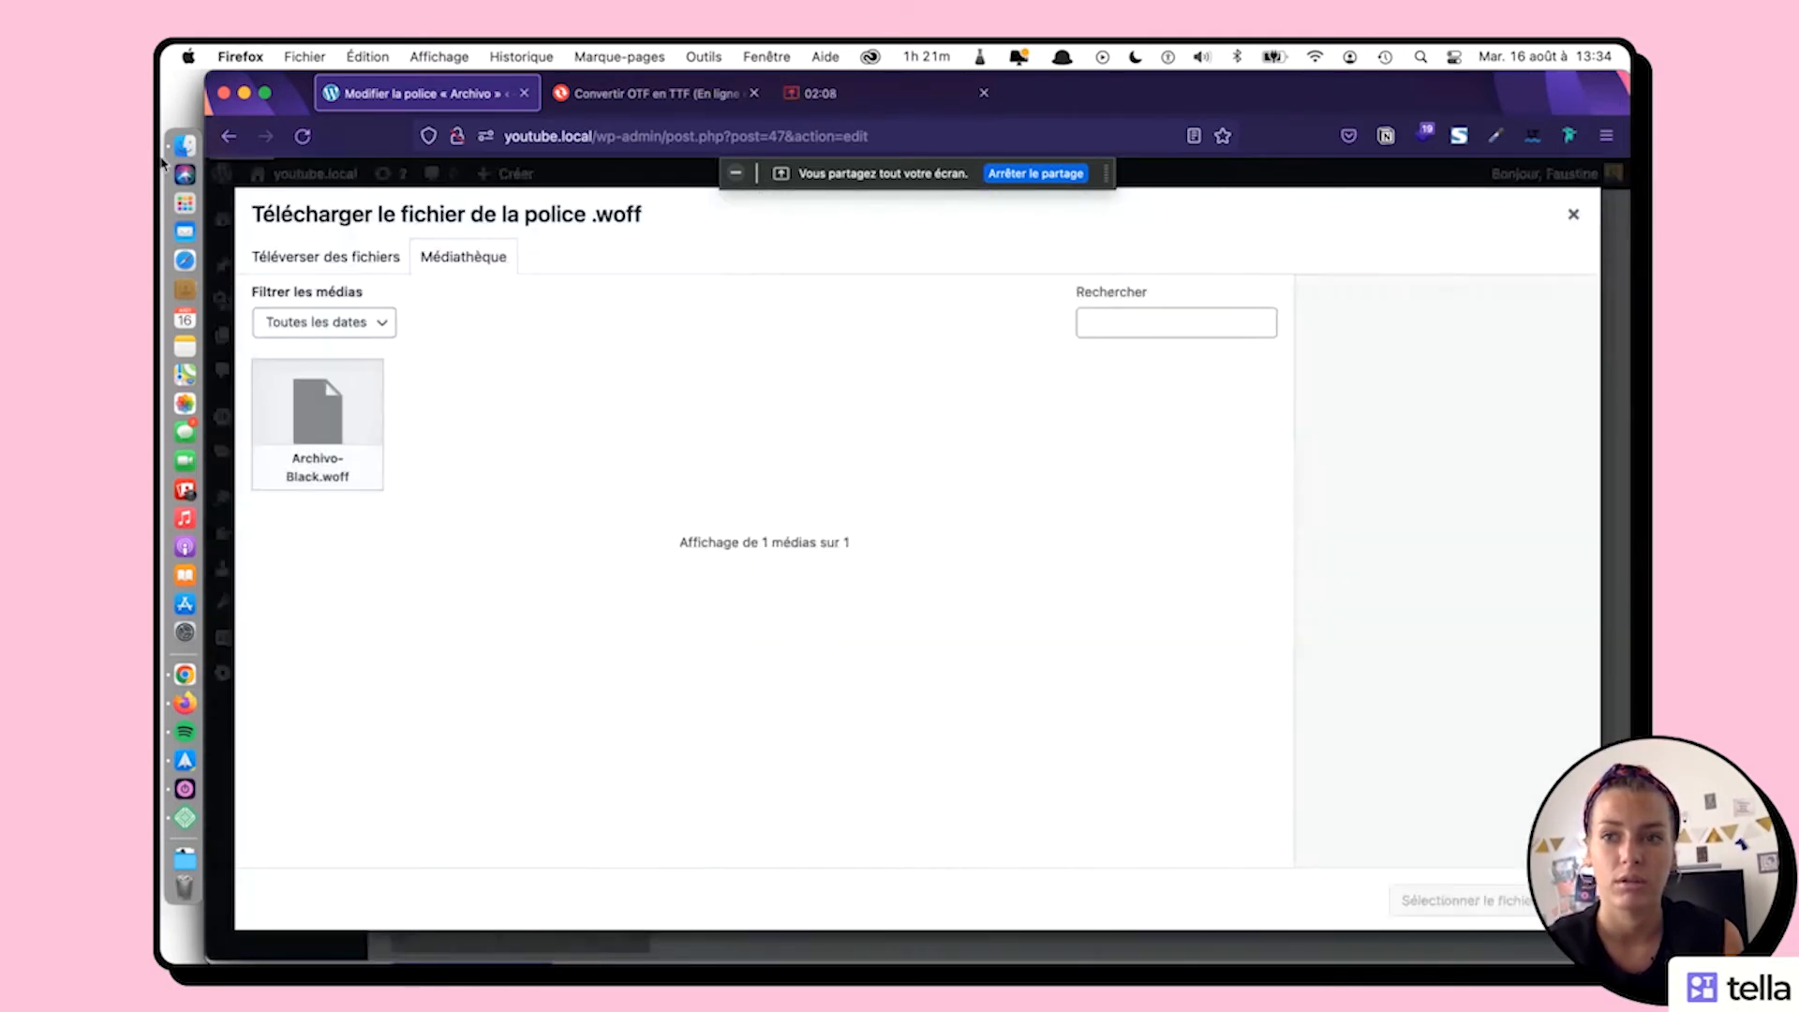
{"action": "left_click", "coordinate": [180, 148]}
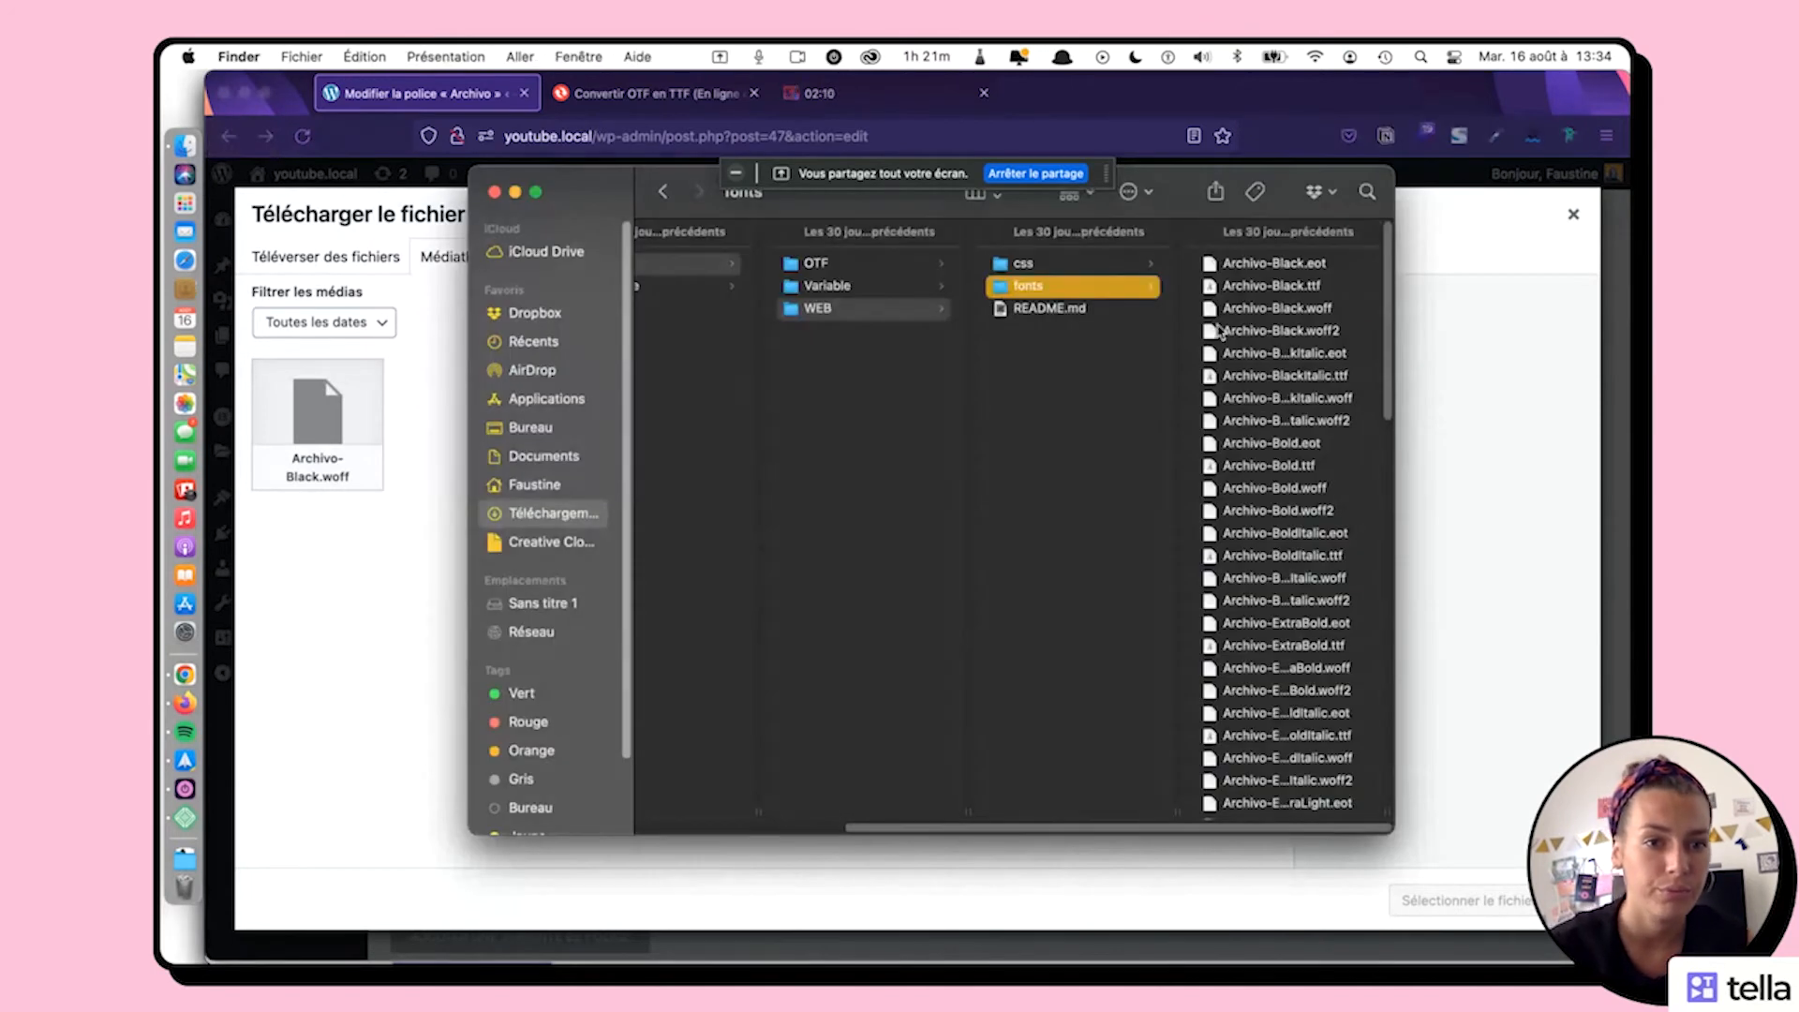
{"action": "left_click_drag", "start_coordinate": [1275, 578], "coordinate": [406, 571]}
{"action": "left_click", "coordinate": [406, 570]}
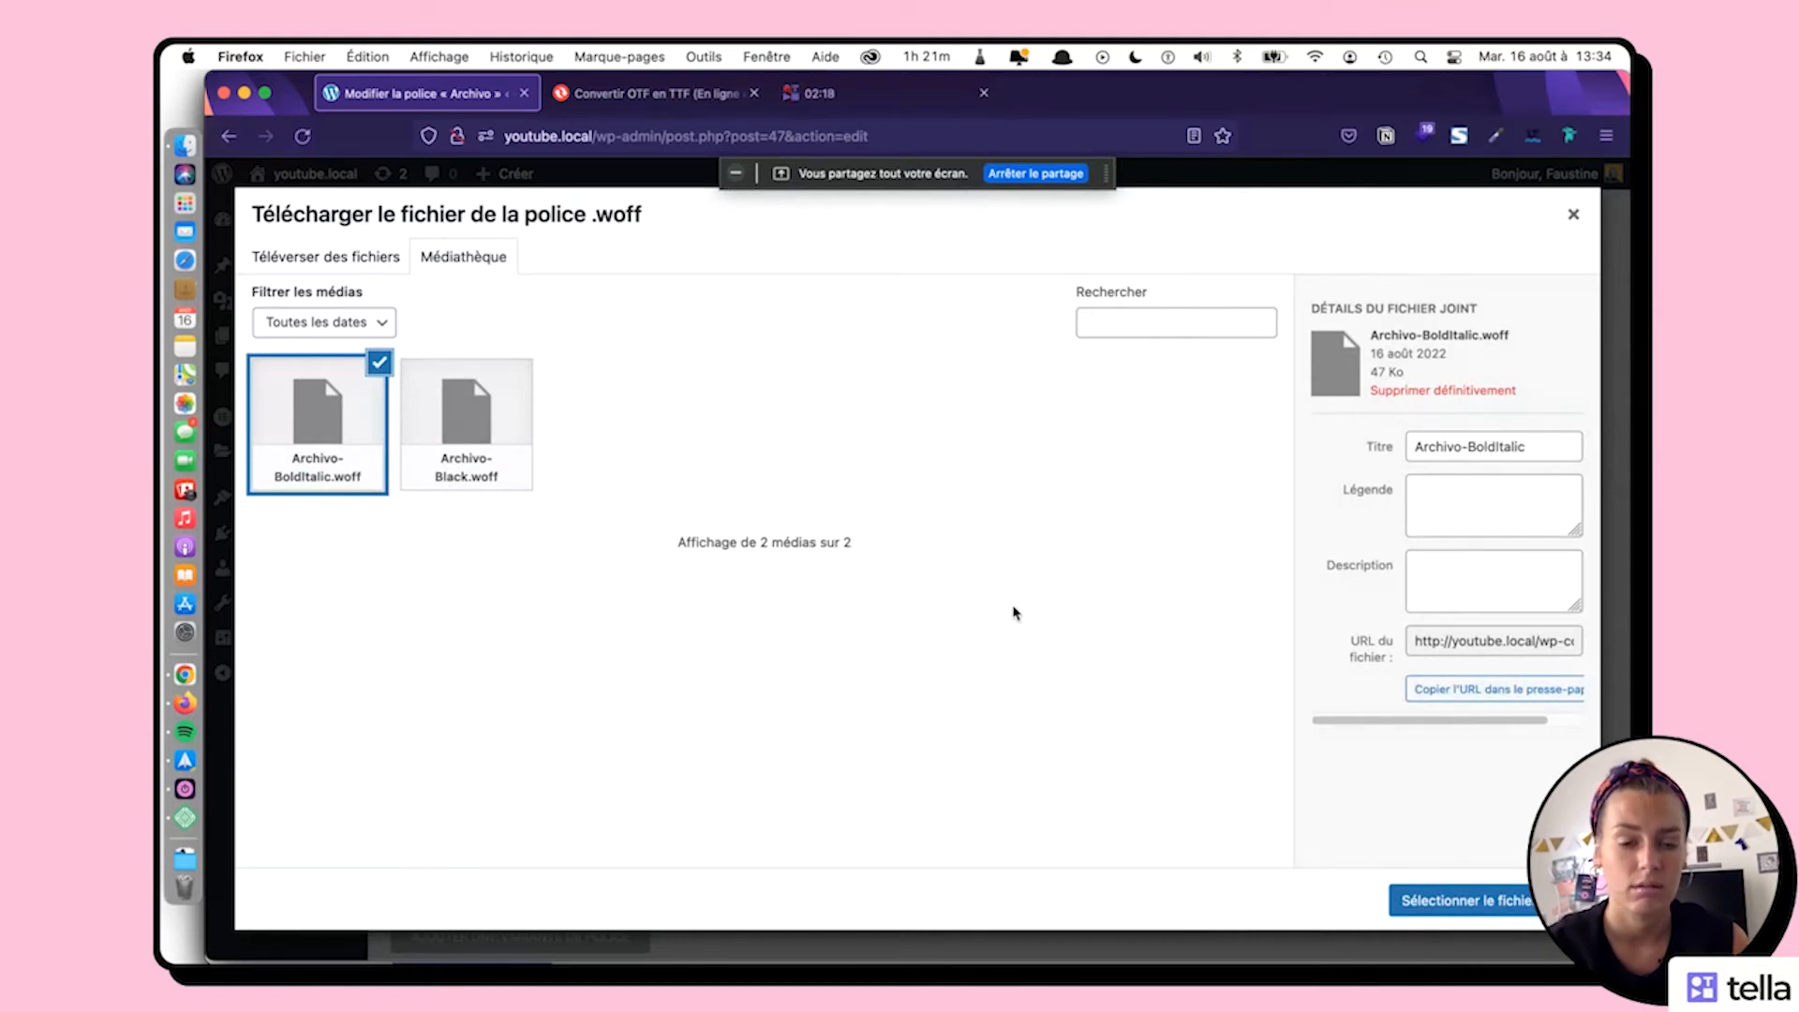
{"action": "left_click", "coordinate": [1448, 901]}
Set the second Archivo variant's style to Italique and its weight to 800
{"action": "left_click", "coordinate": [661, 476]}
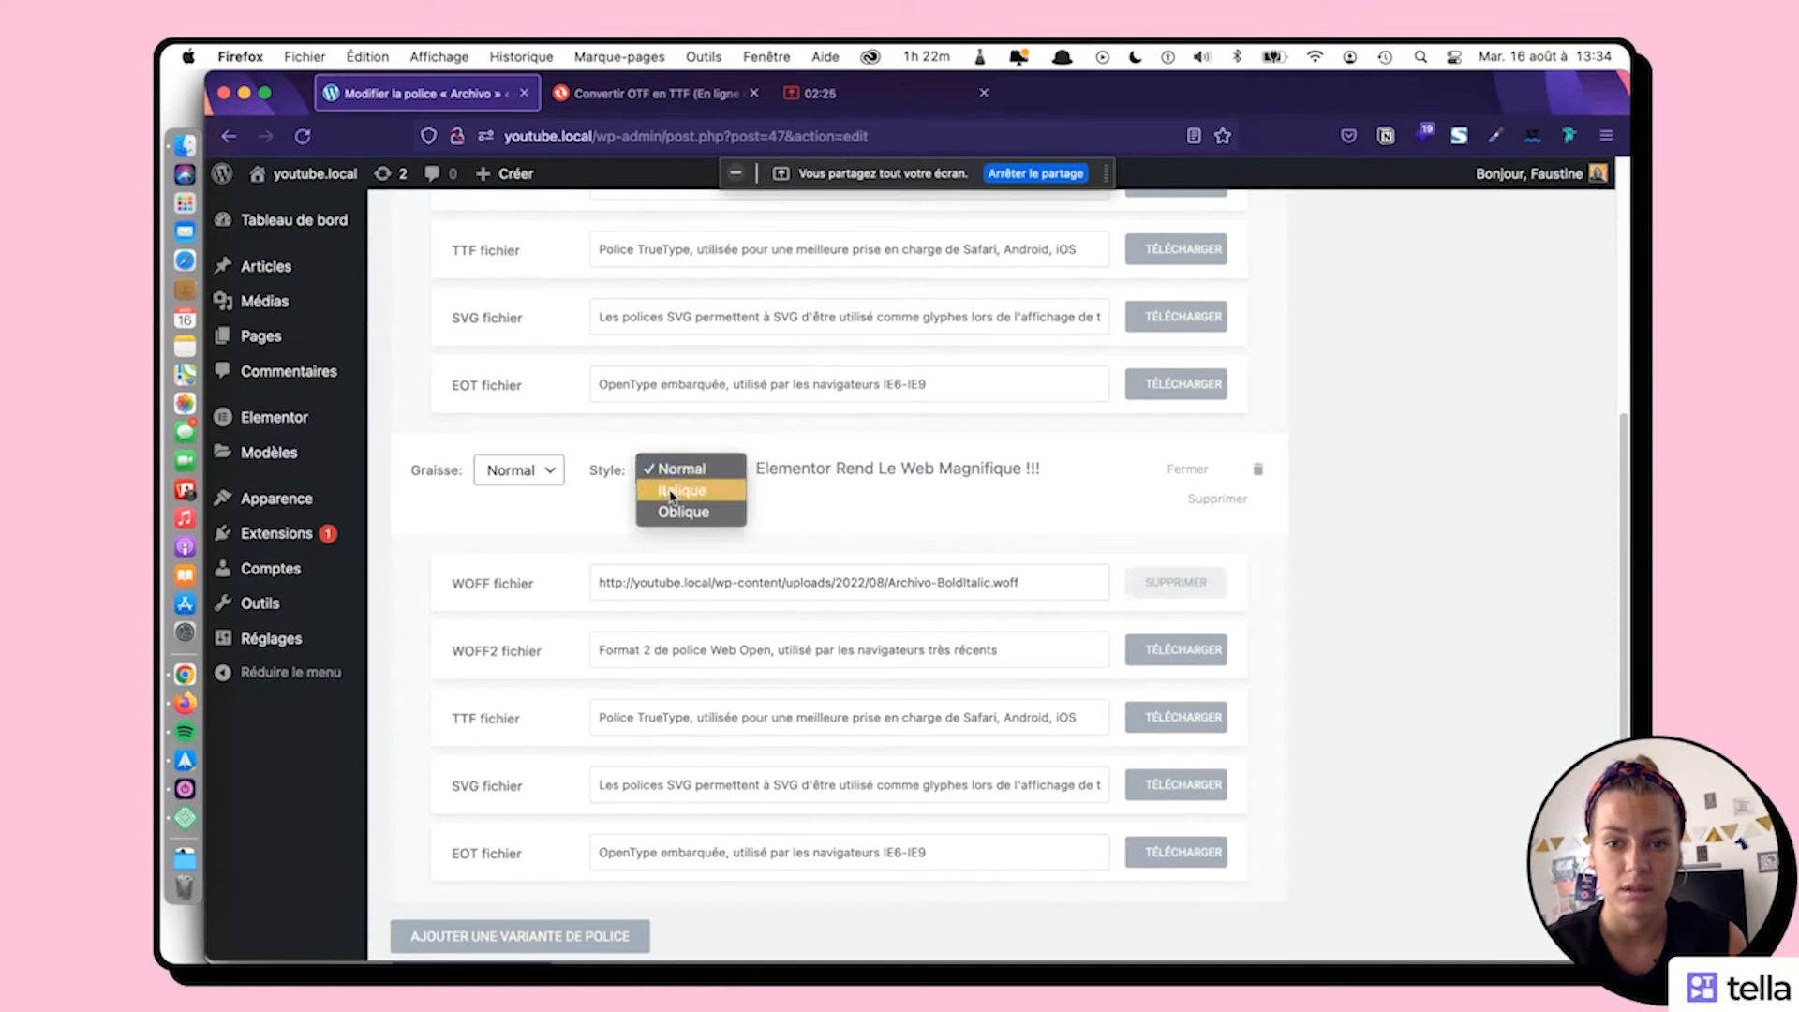
{"action": "left_click", "coordinate": [670, 491]}
{"action": "left_click", "coordinate": [521, 469]}
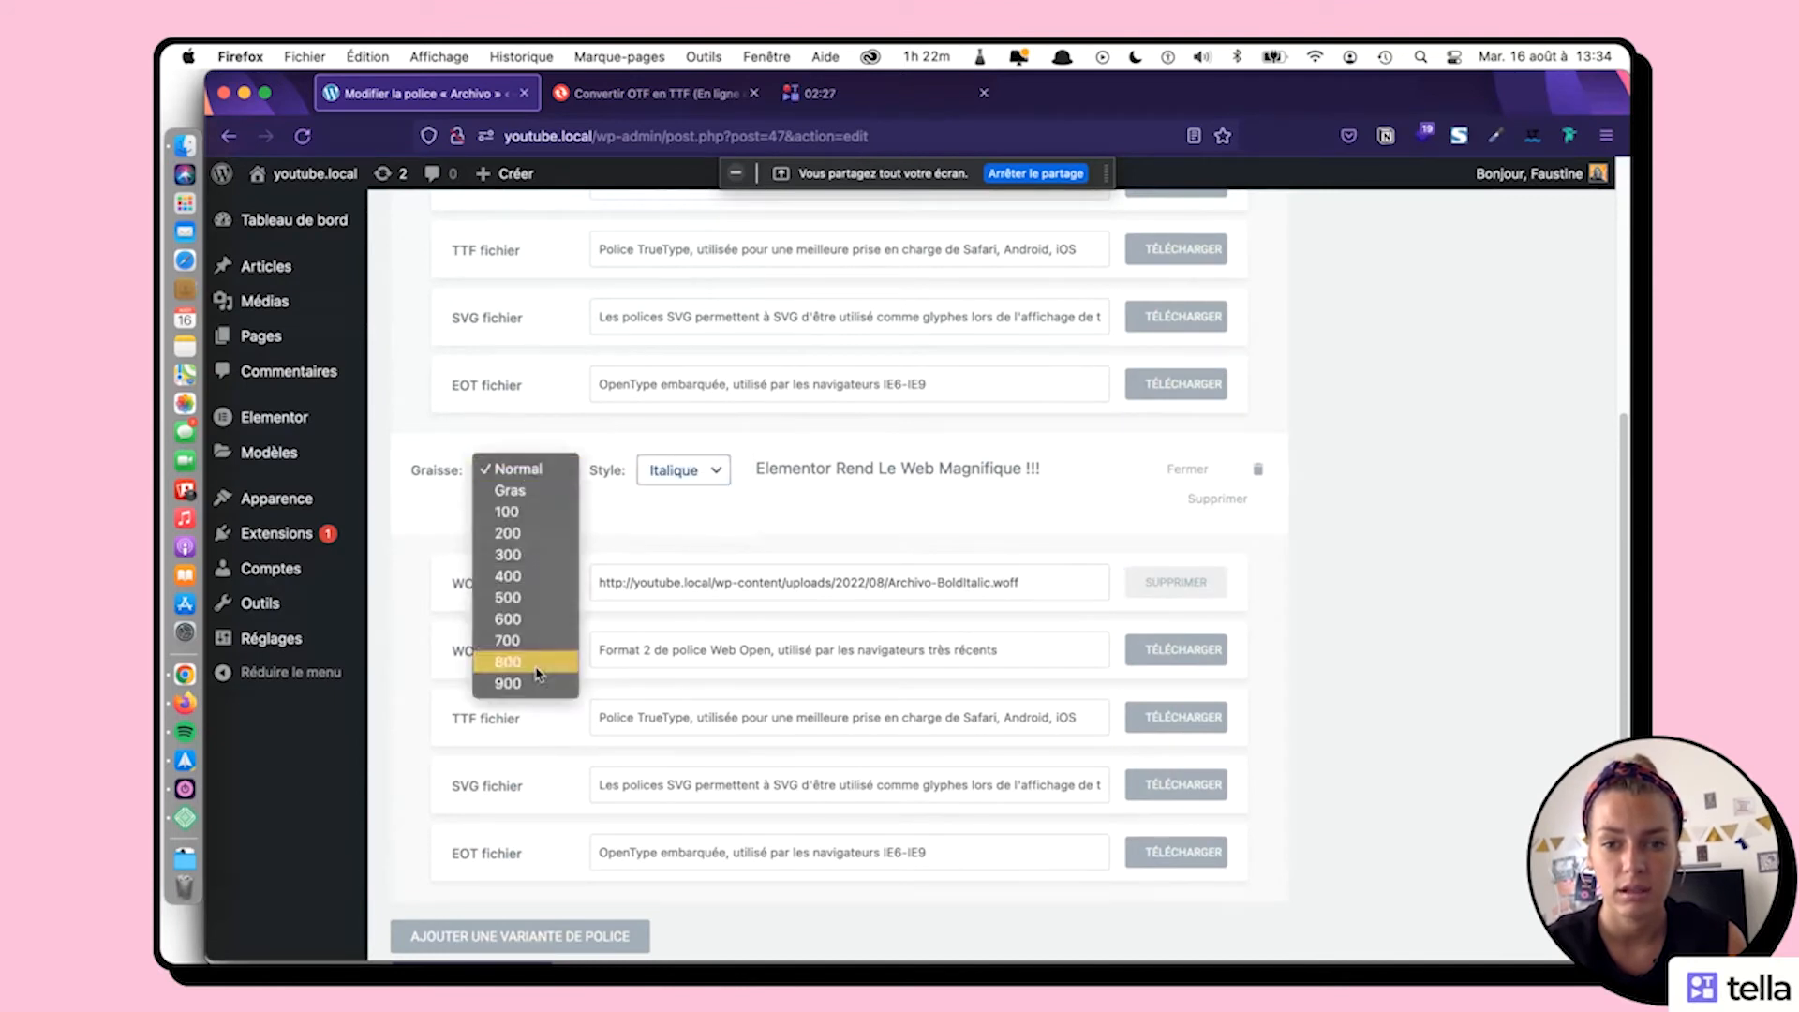
{"action": "left_click", "coordinate": [538, 673]}
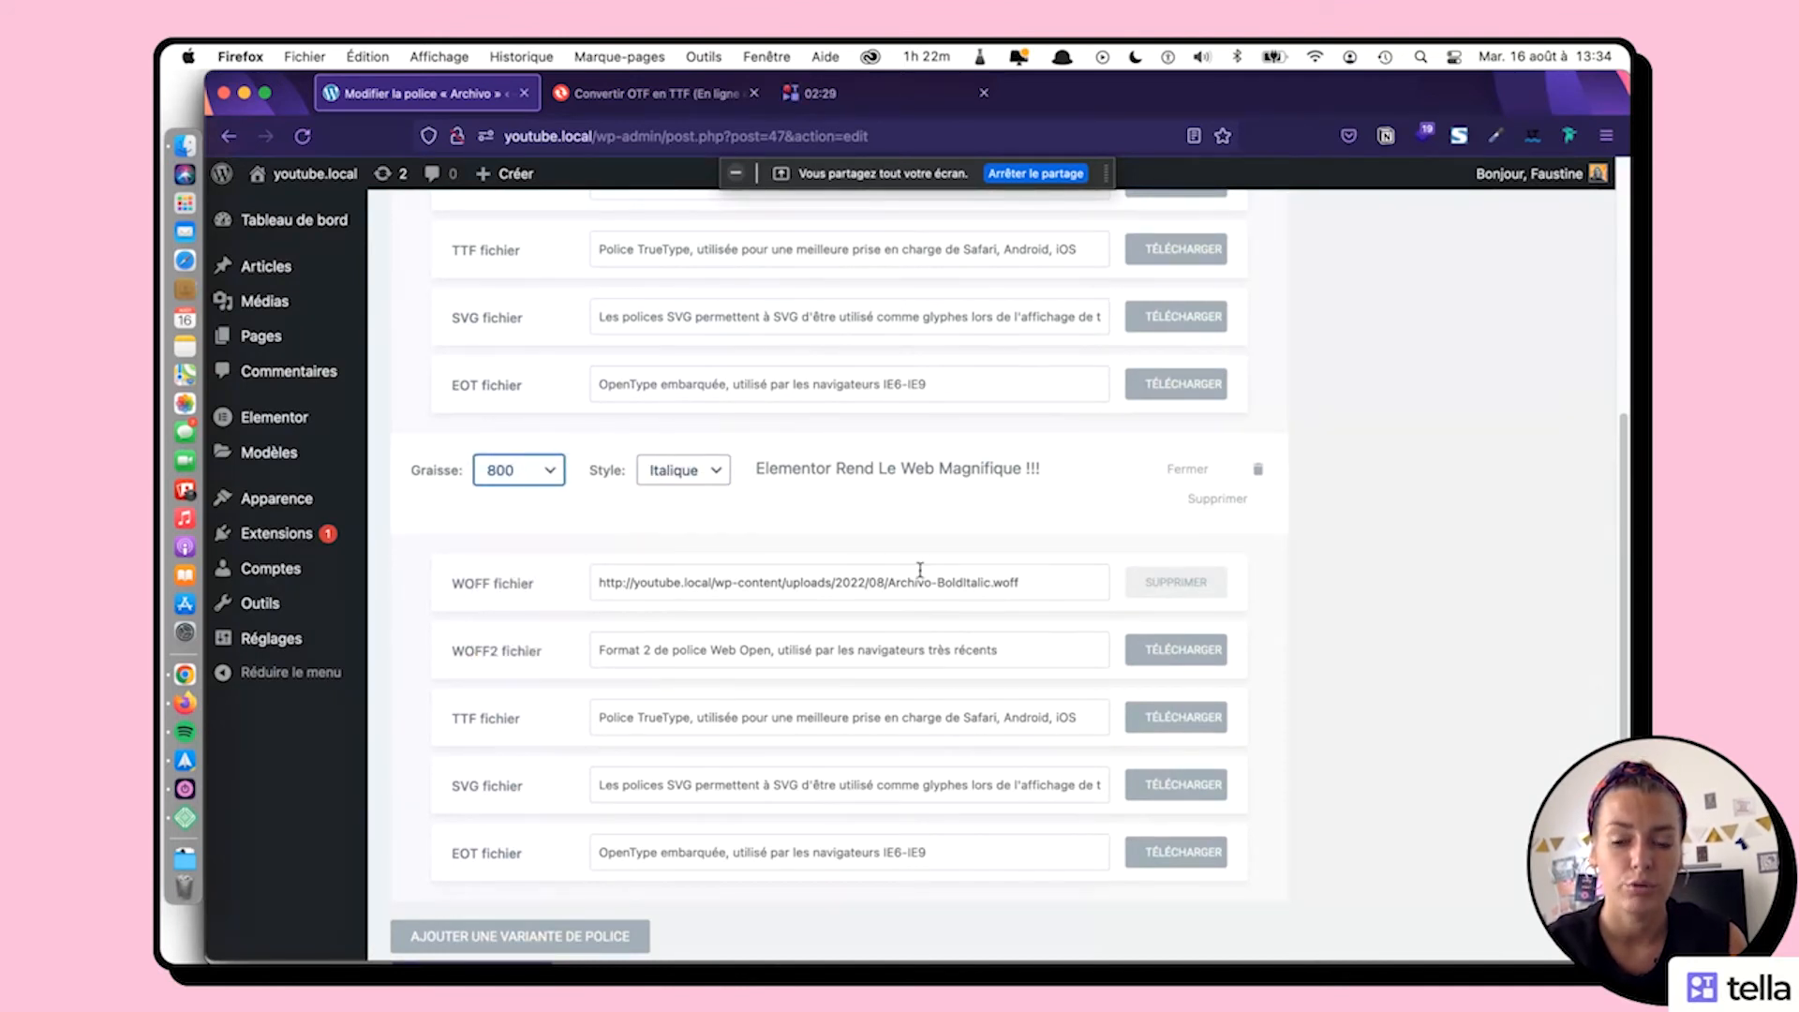
Publish the Archivo custom font with its uploaded variants
{"action": "scroll", "coordinate": [750, 730], "scroll_direction": "down", "scroll_amount": 2}
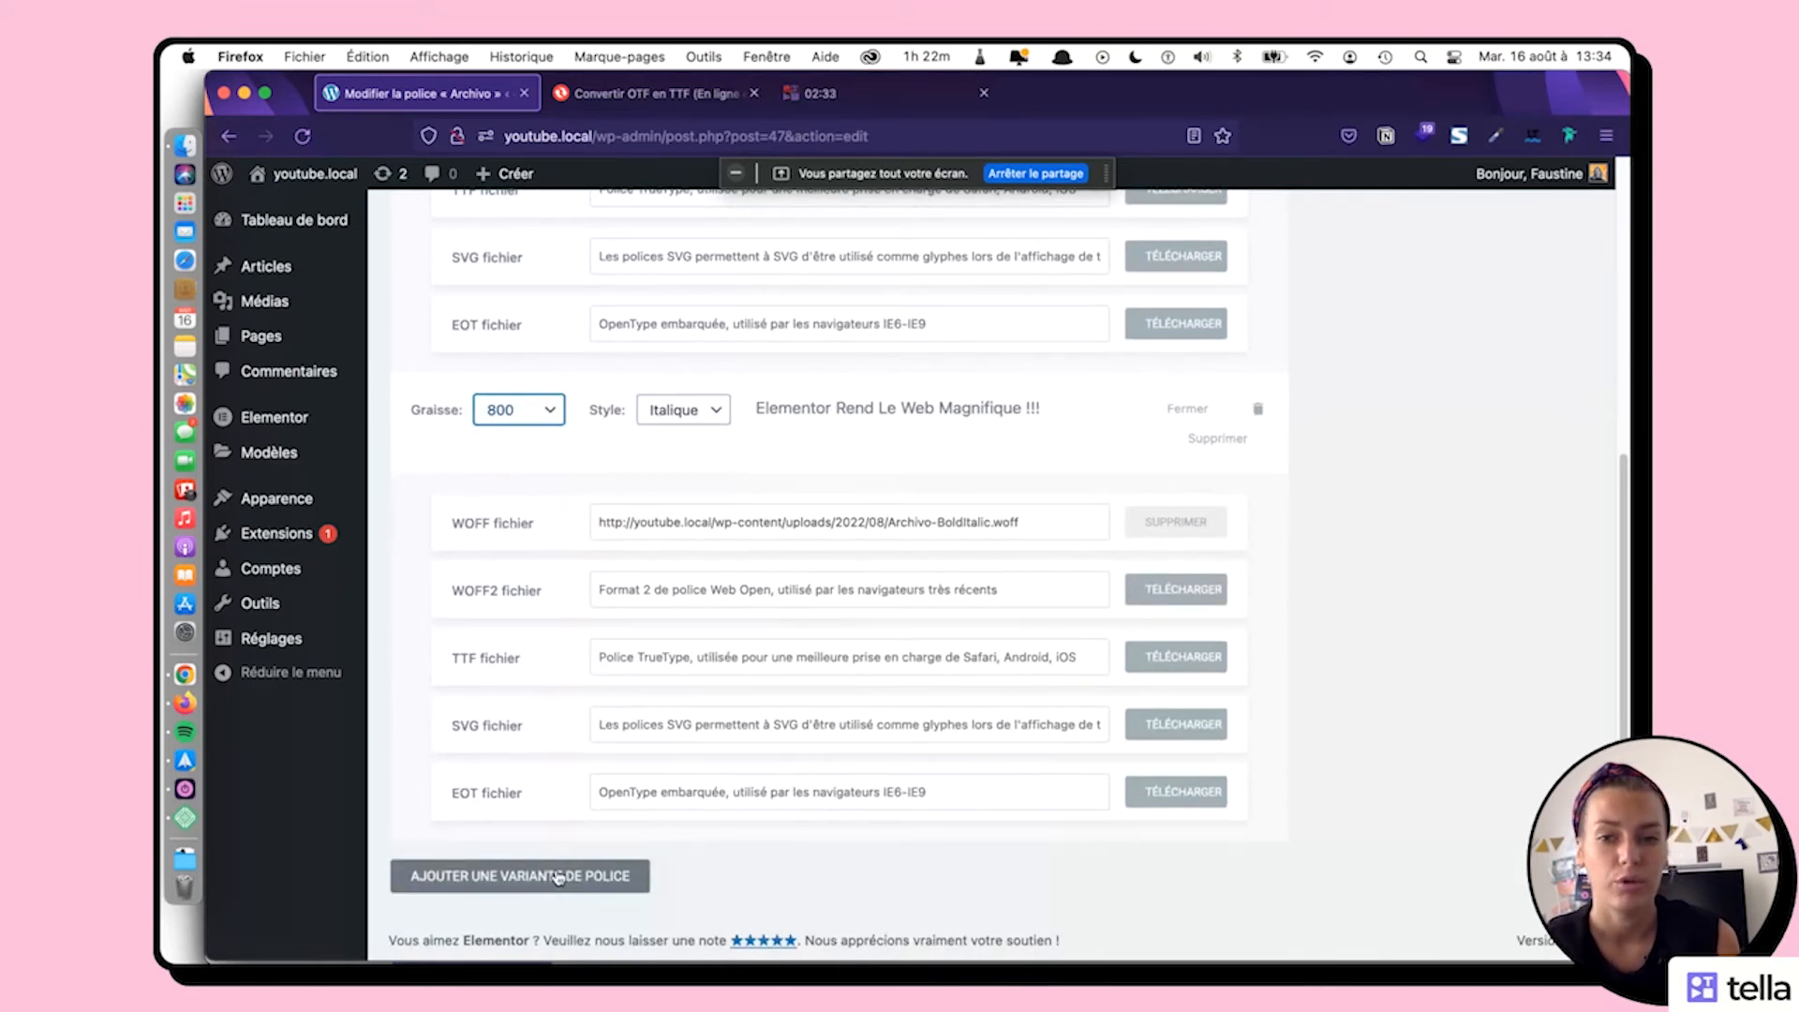
{"action": "left_click", "coordinate": [559, 877]}
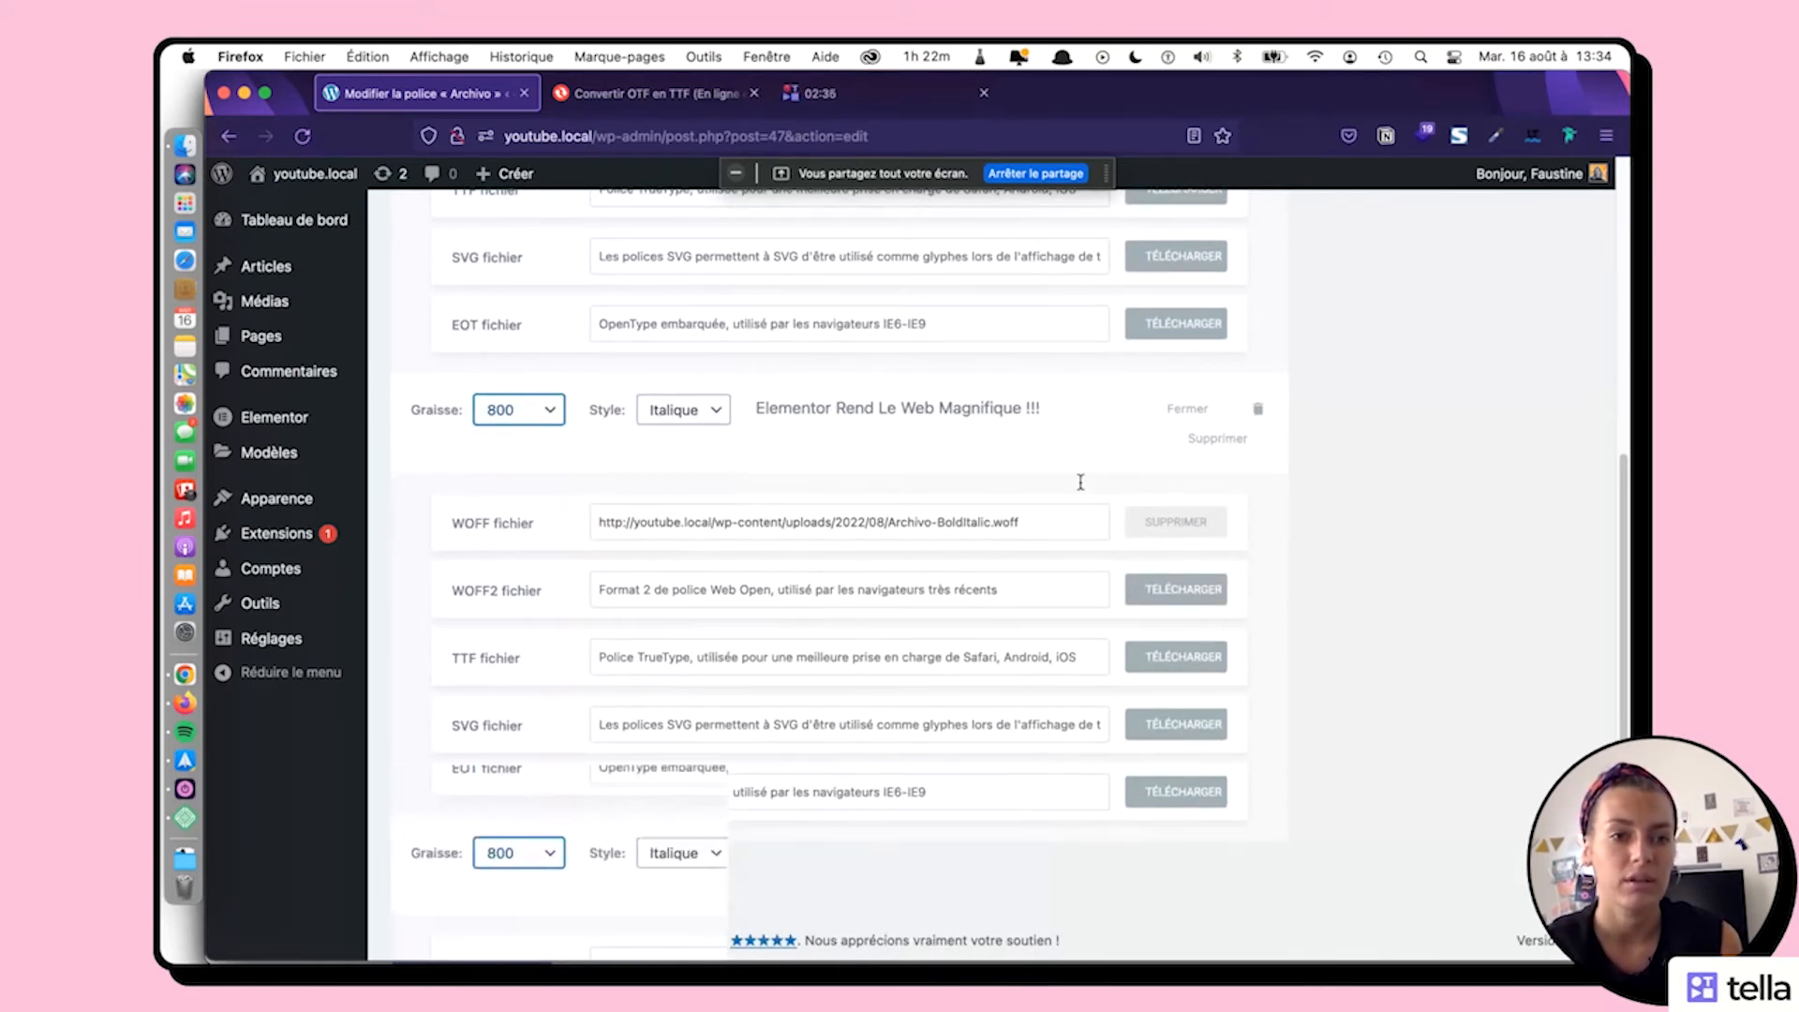
{"action": "scroll", "coordinate": [1312, 441], "scroll_direction": "up", "scroll_amount": 10}
{"action": "left_click", "coordinate": [1567, 332]}
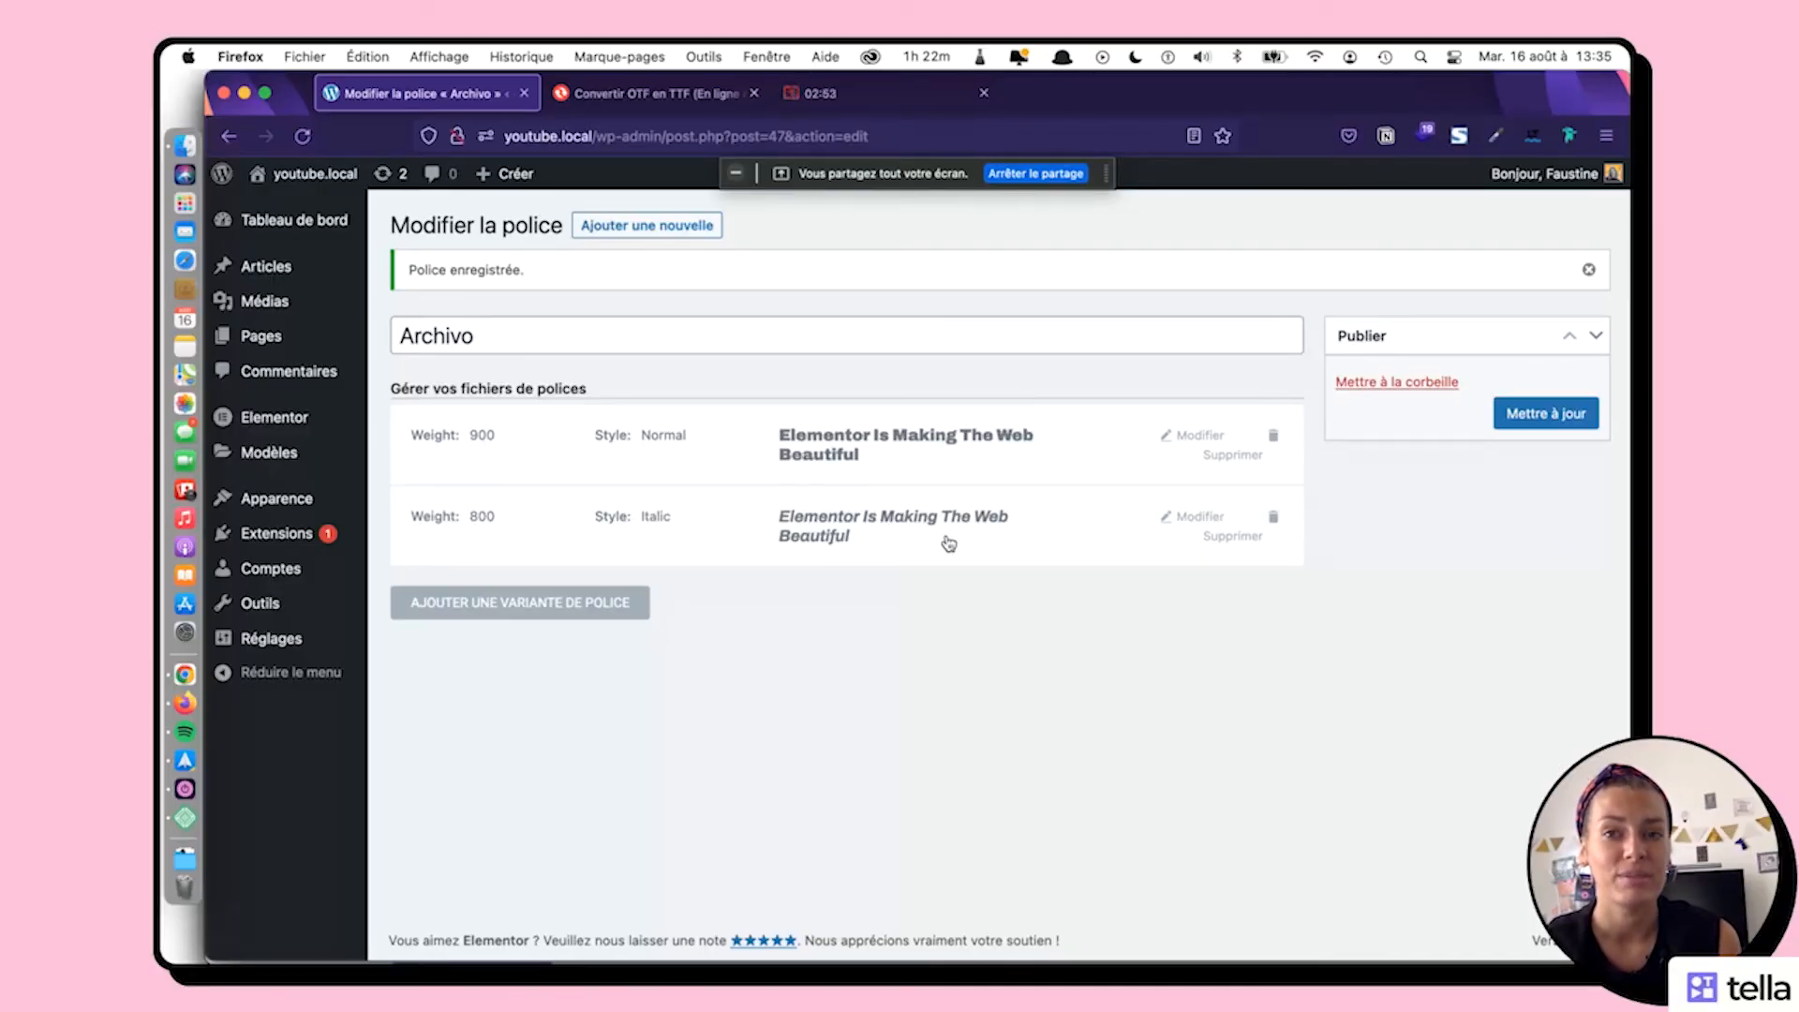
Switch to the Convertio font converter and add Archivo-Black.otf from the OTF folder
{"action": "left_click", "coordinate": [619, 91]}
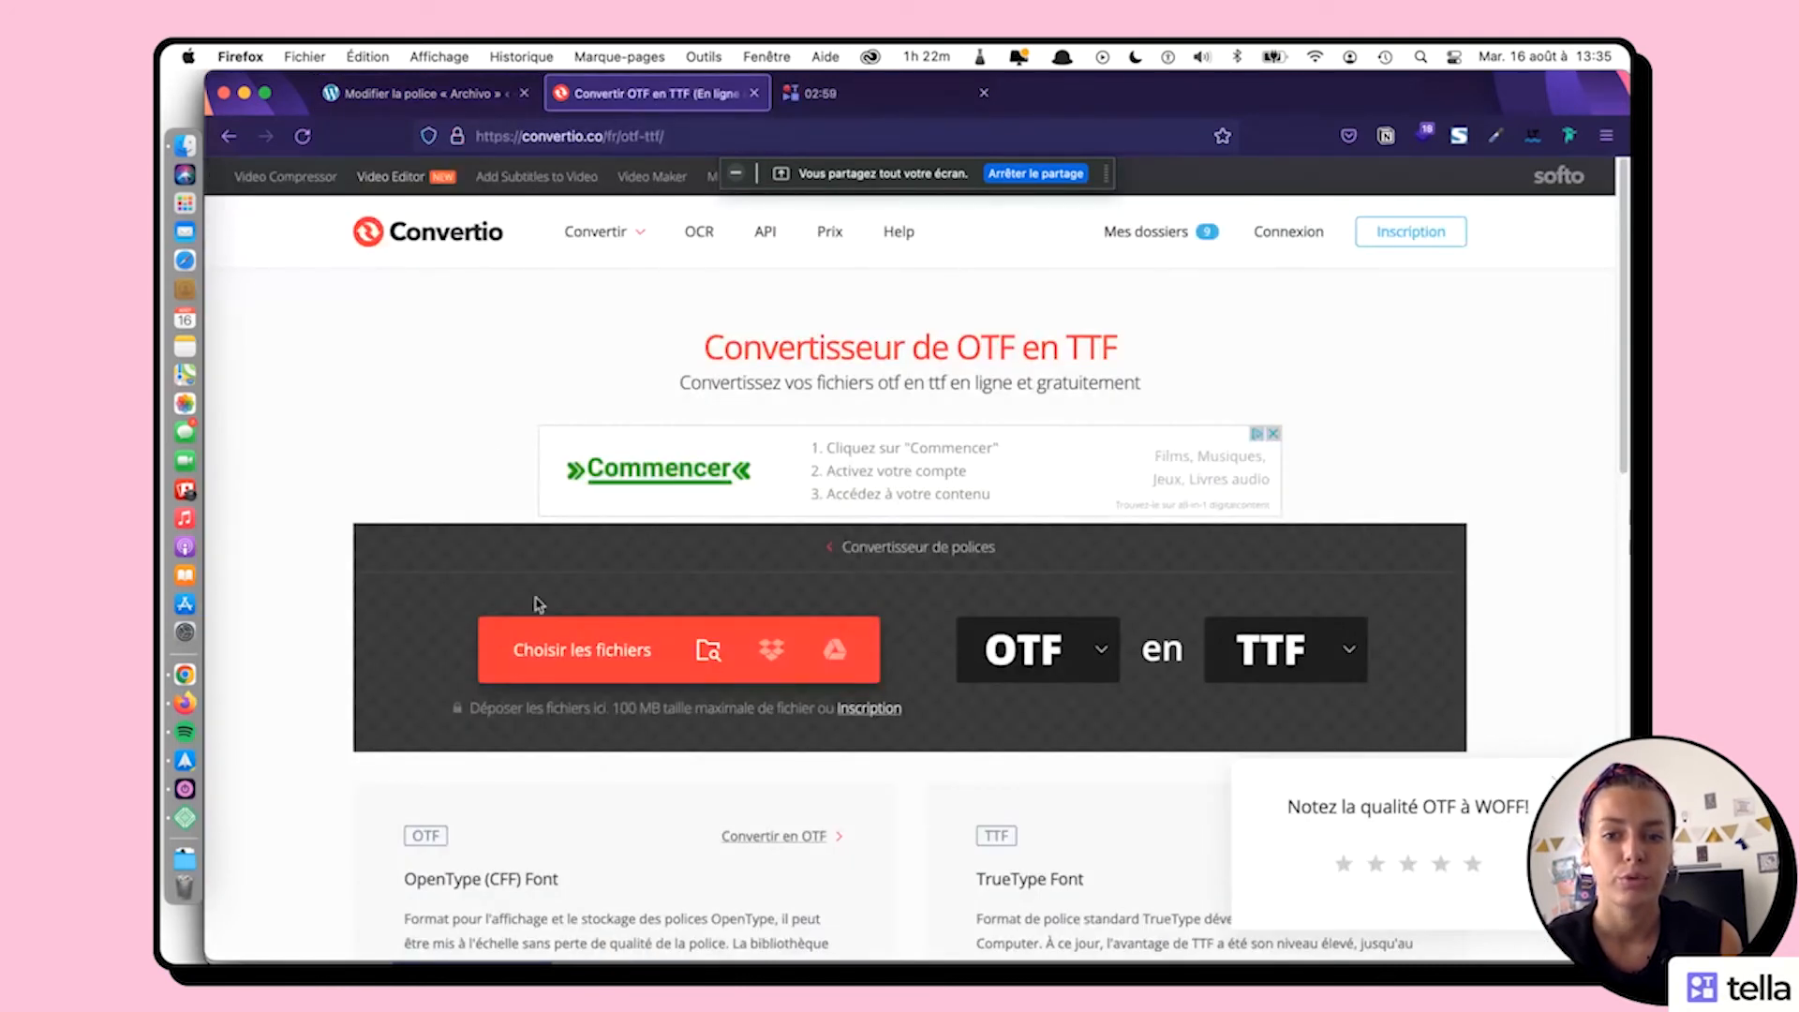
{"action": "left_click", "coordinate": [585, 644]}
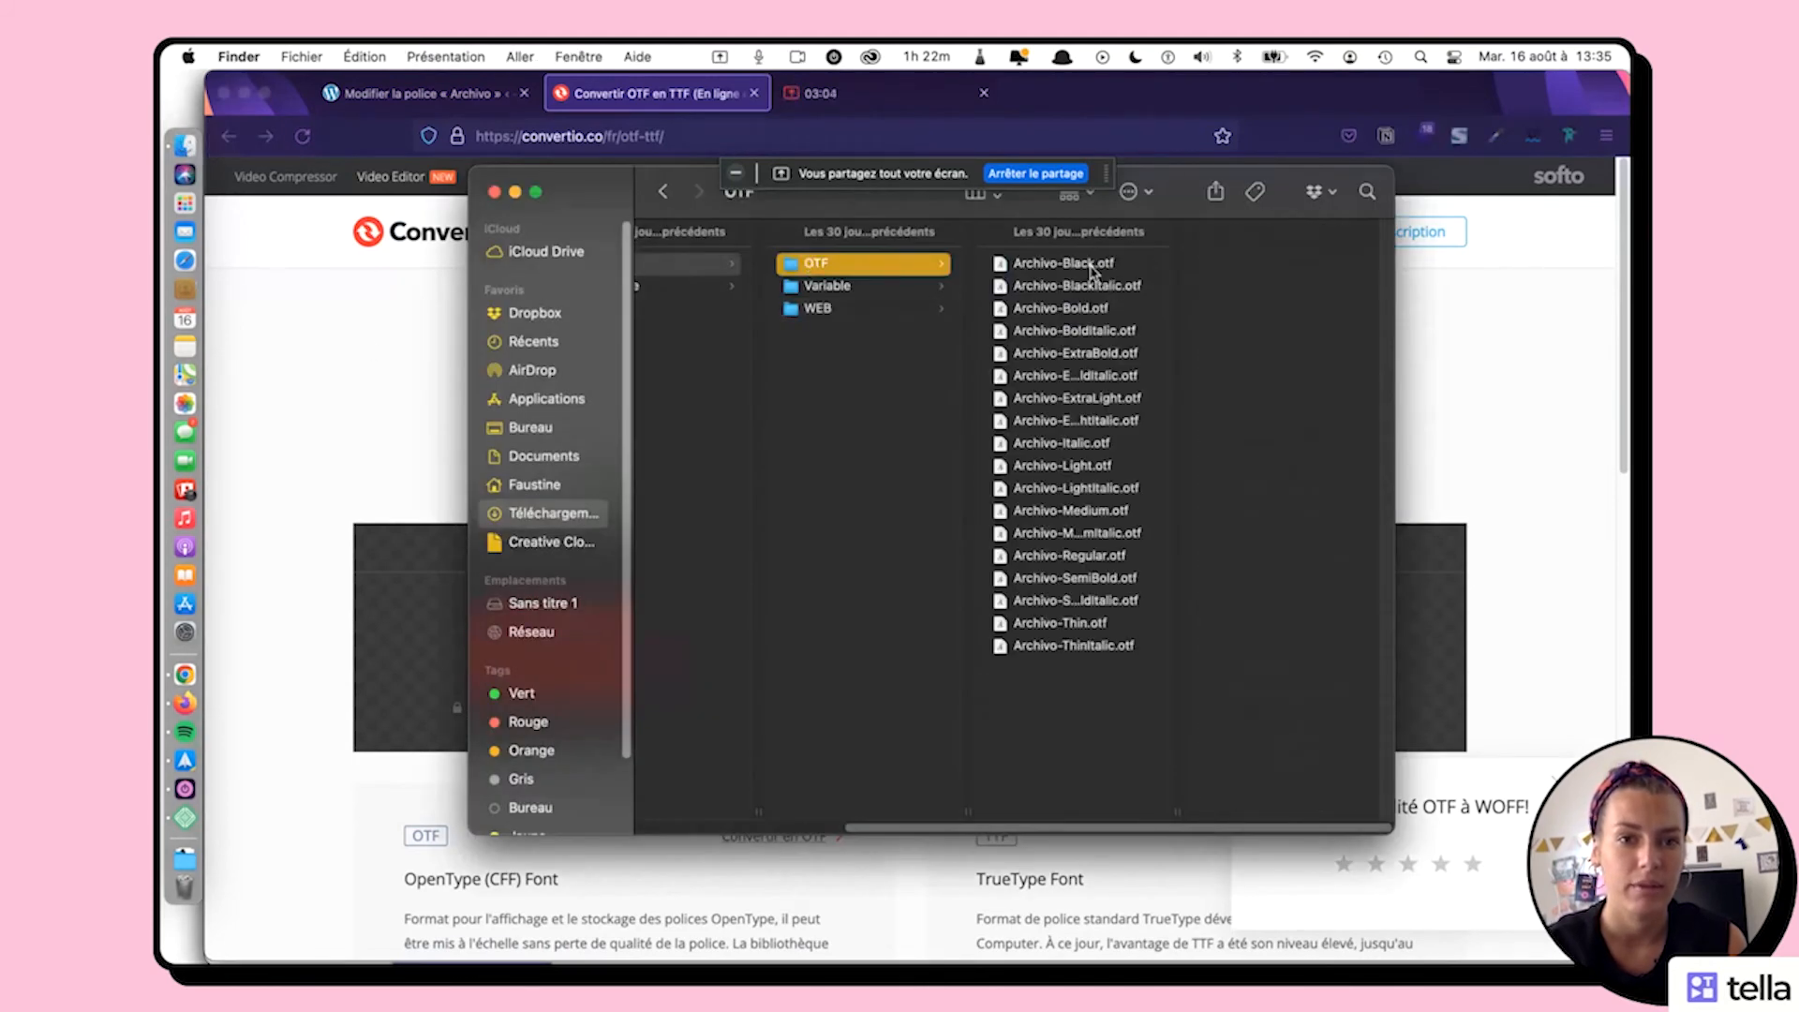
{"action": "left_click_drag", "start_coordinate": [1092, 265], "coordinate": [1001, 619]}
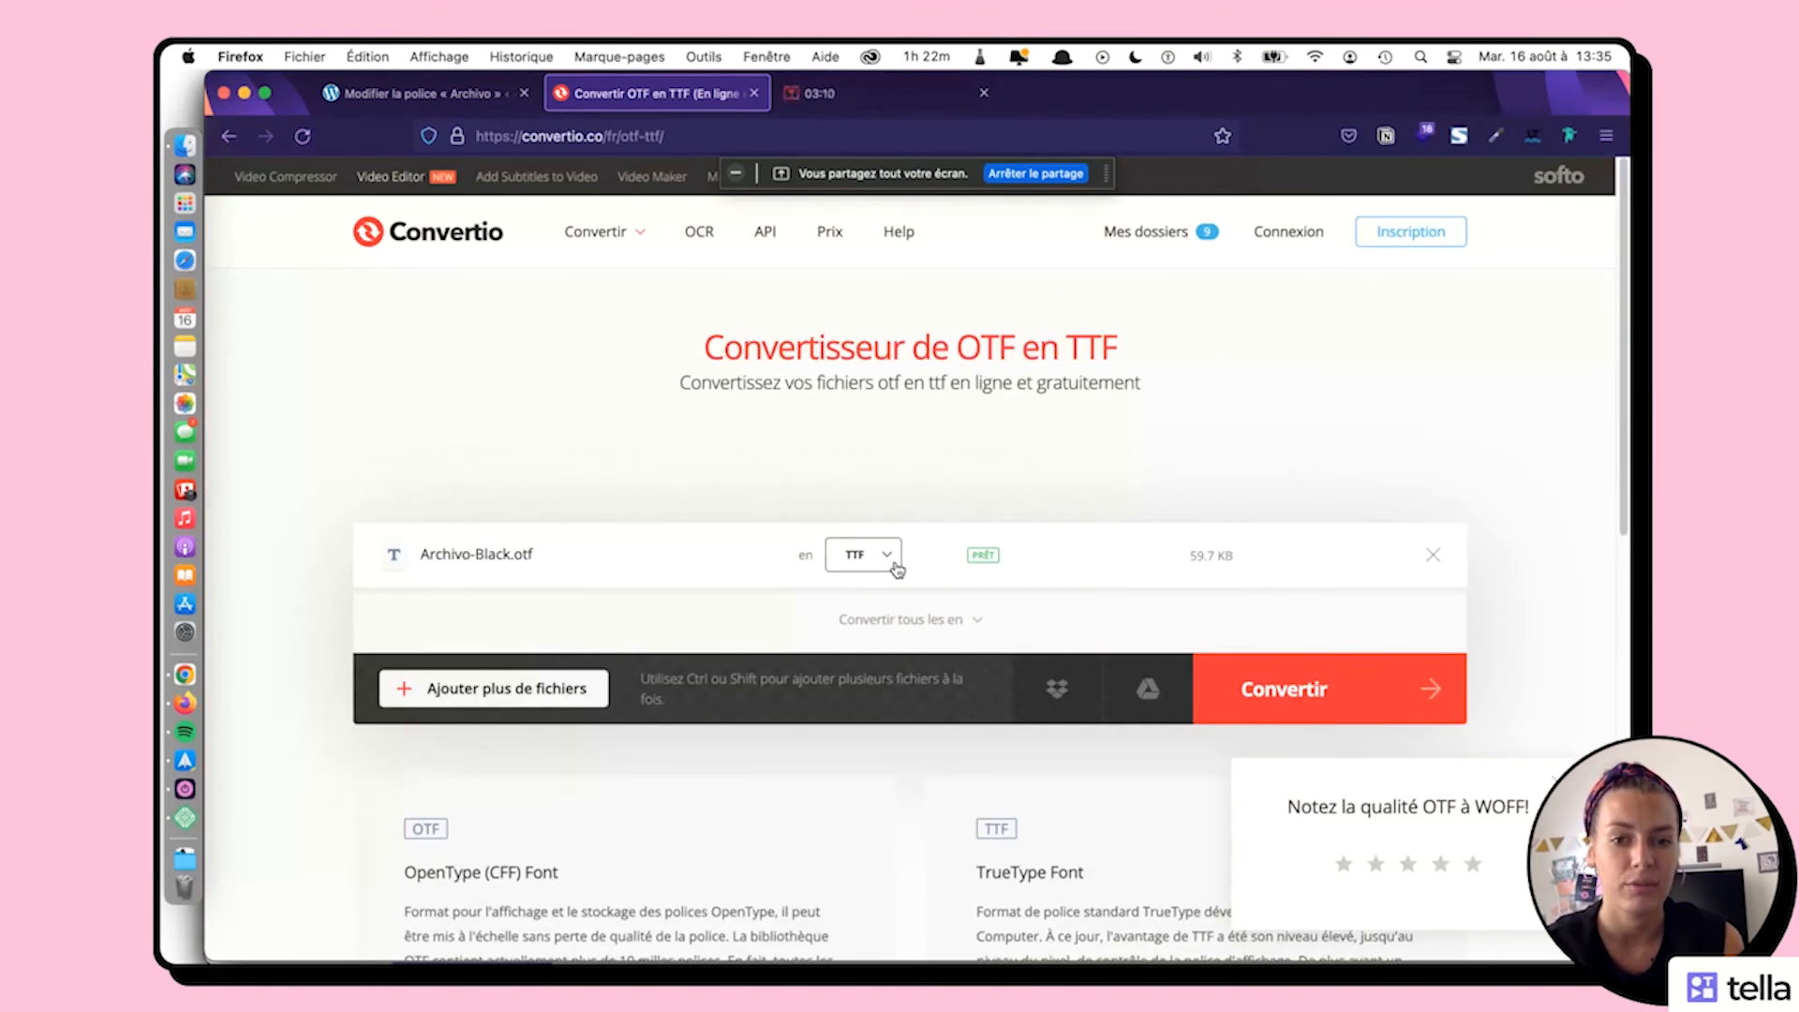
Convert Archivo-Black.otf to WOFF and return to the Archivo font page in WordPress
{"action": "left_click", "coordinate": [895, 567]}
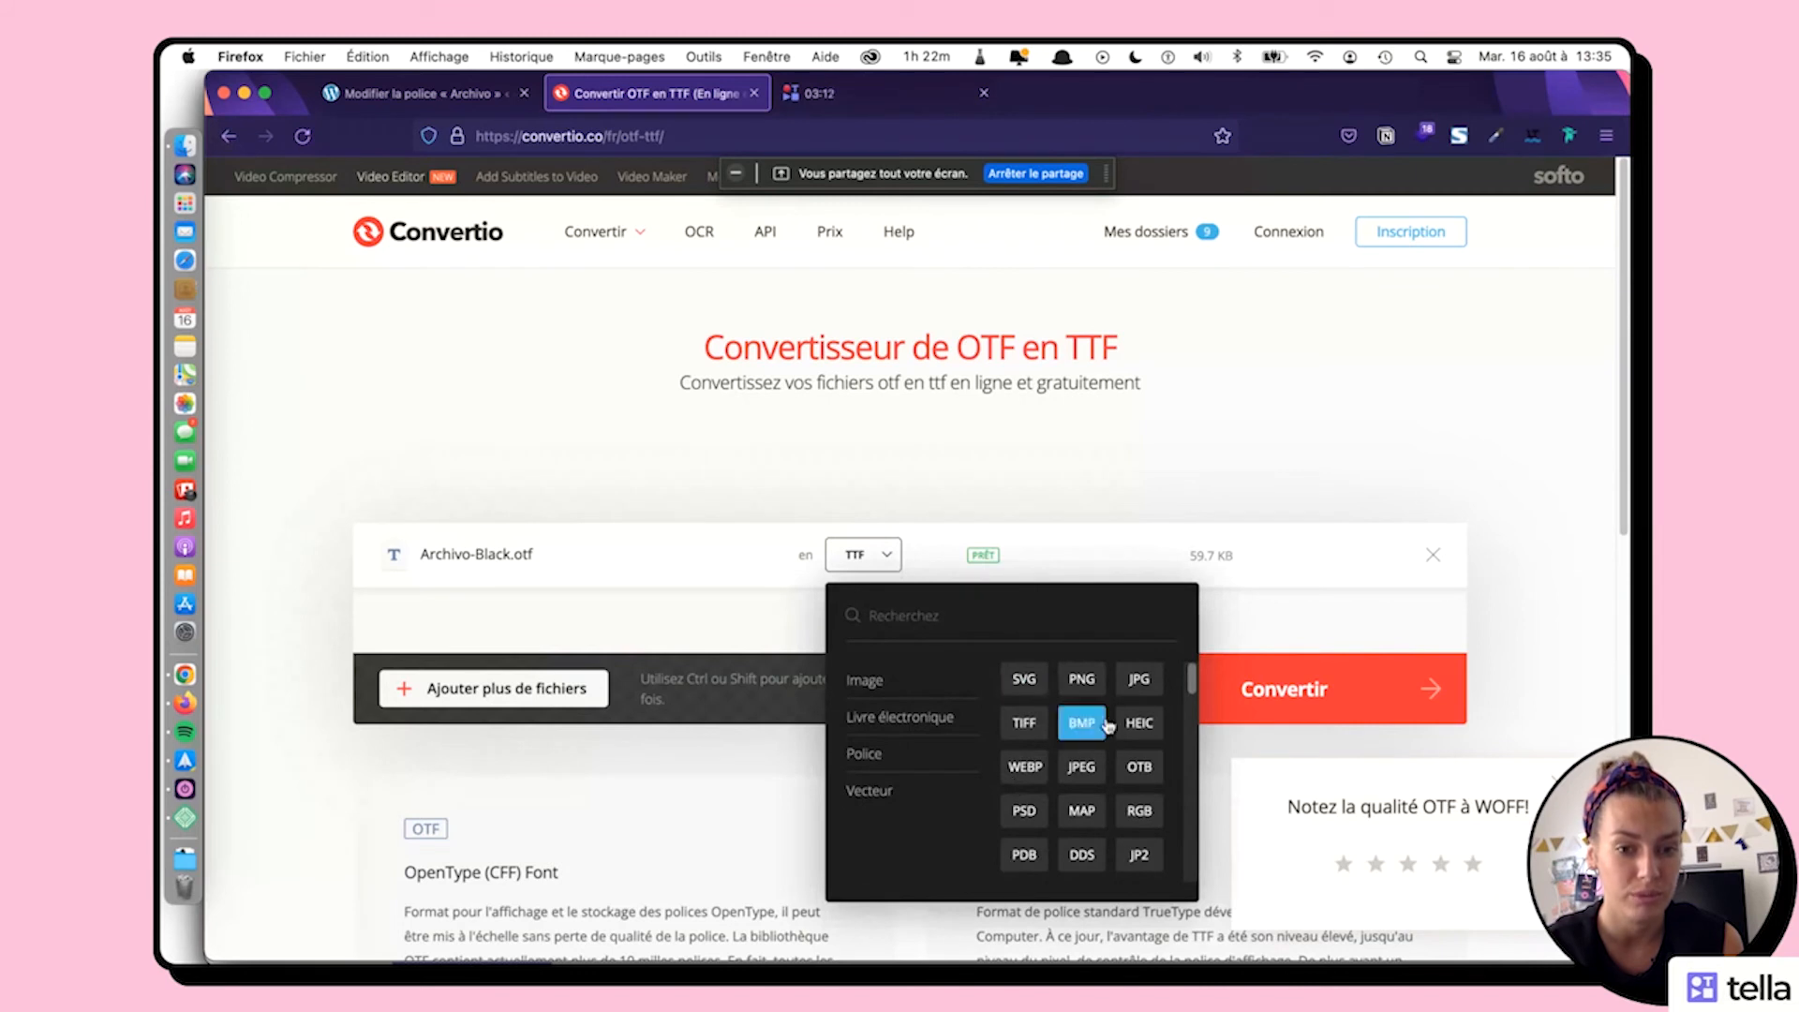
{"action": "mouse_move", "coordinate": [881, 759]}
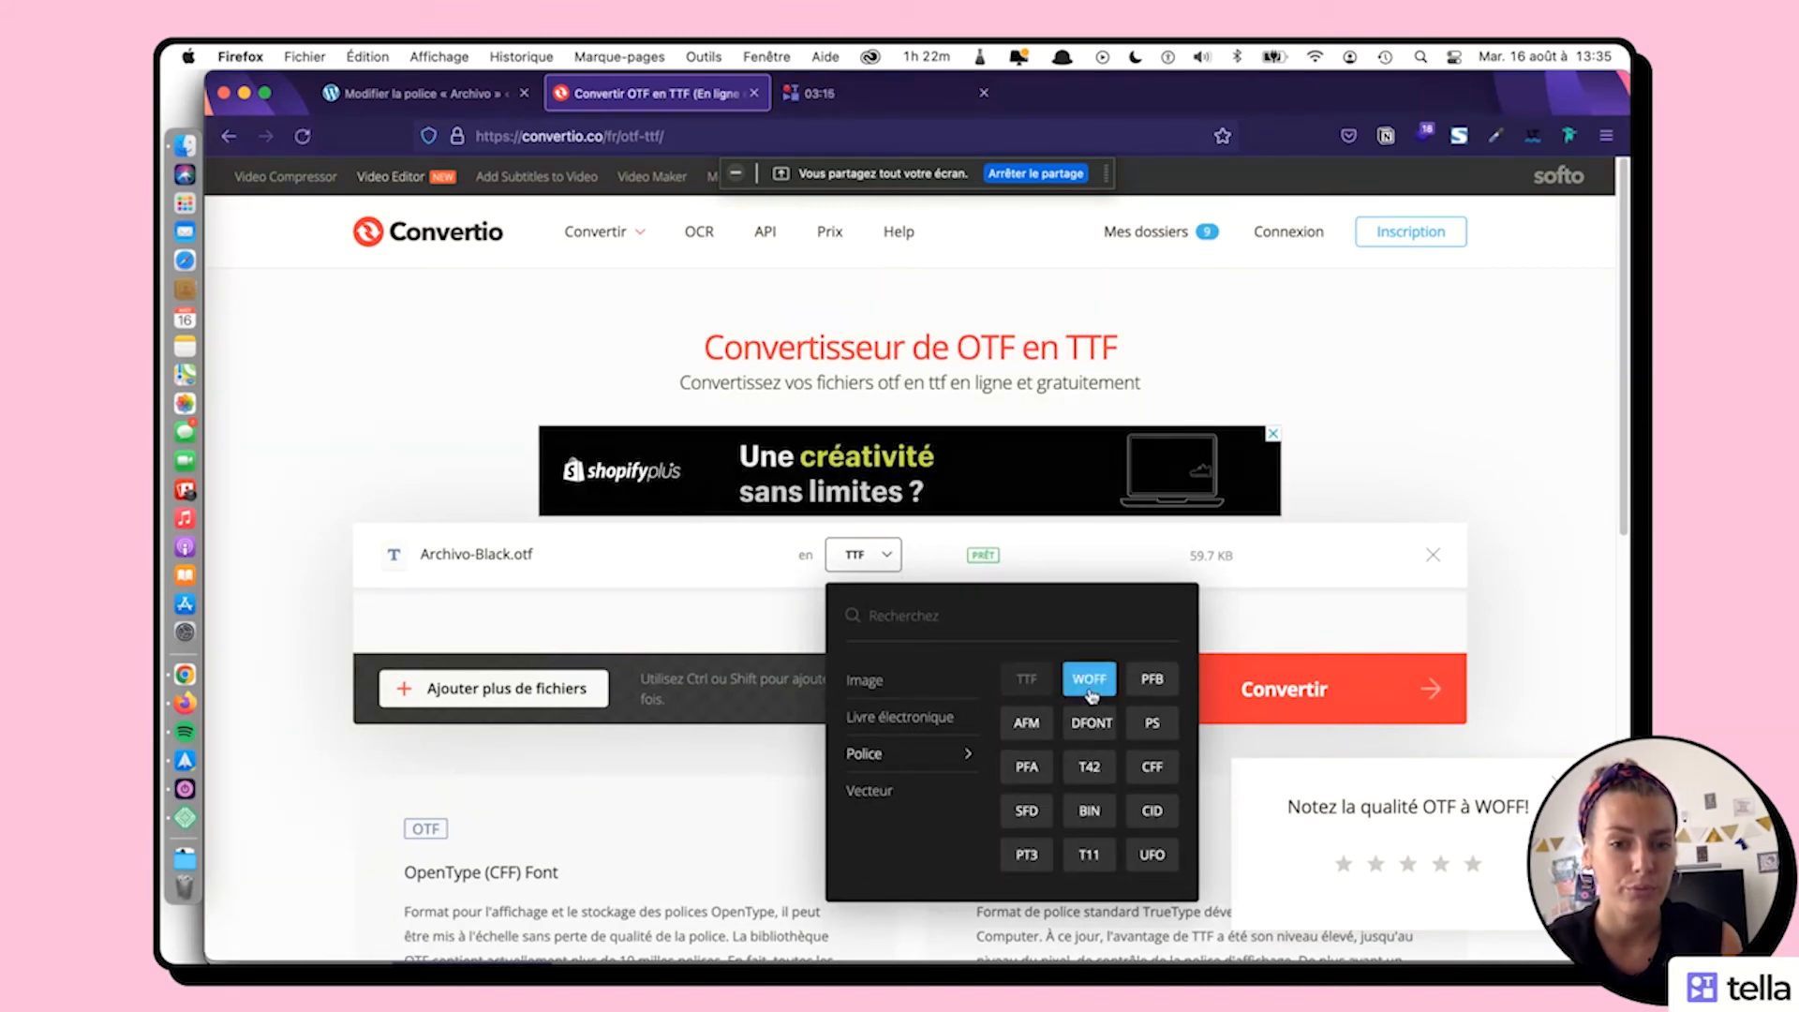
{"action": "left_click", "coordinate": [1090, 681]}
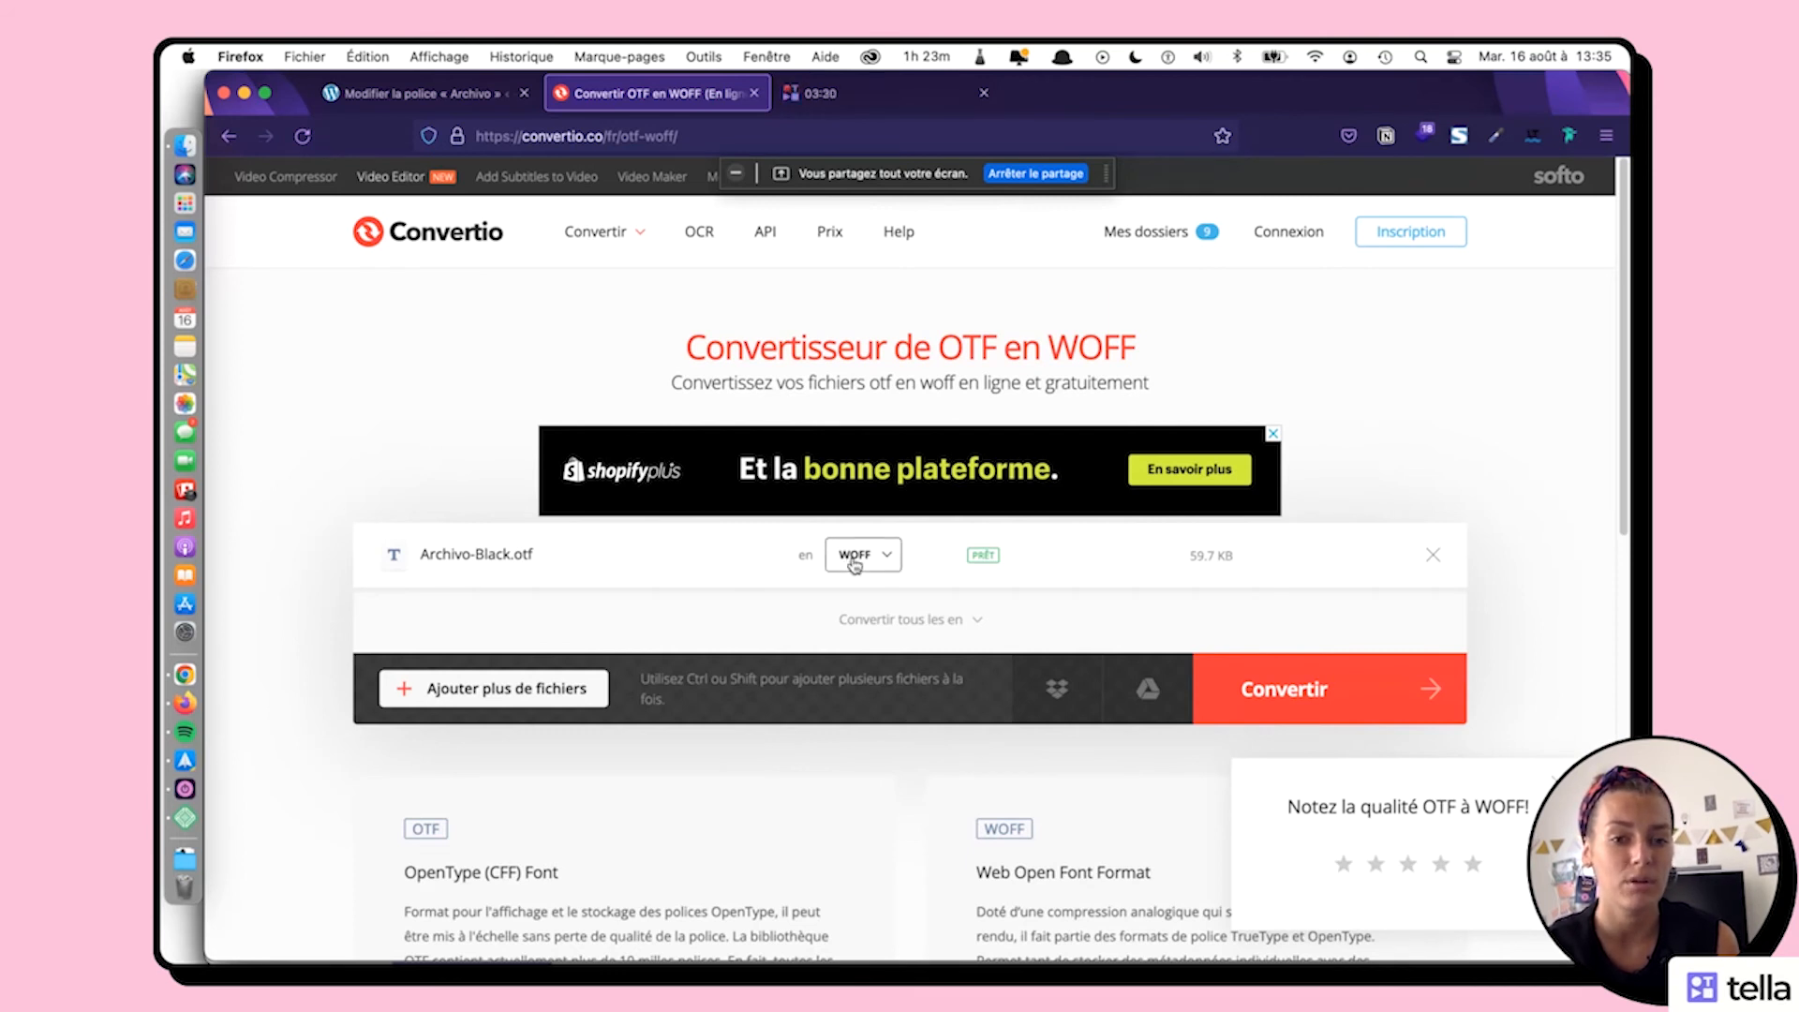
{"action": "left_click", "coordinate": [1286, 696]}
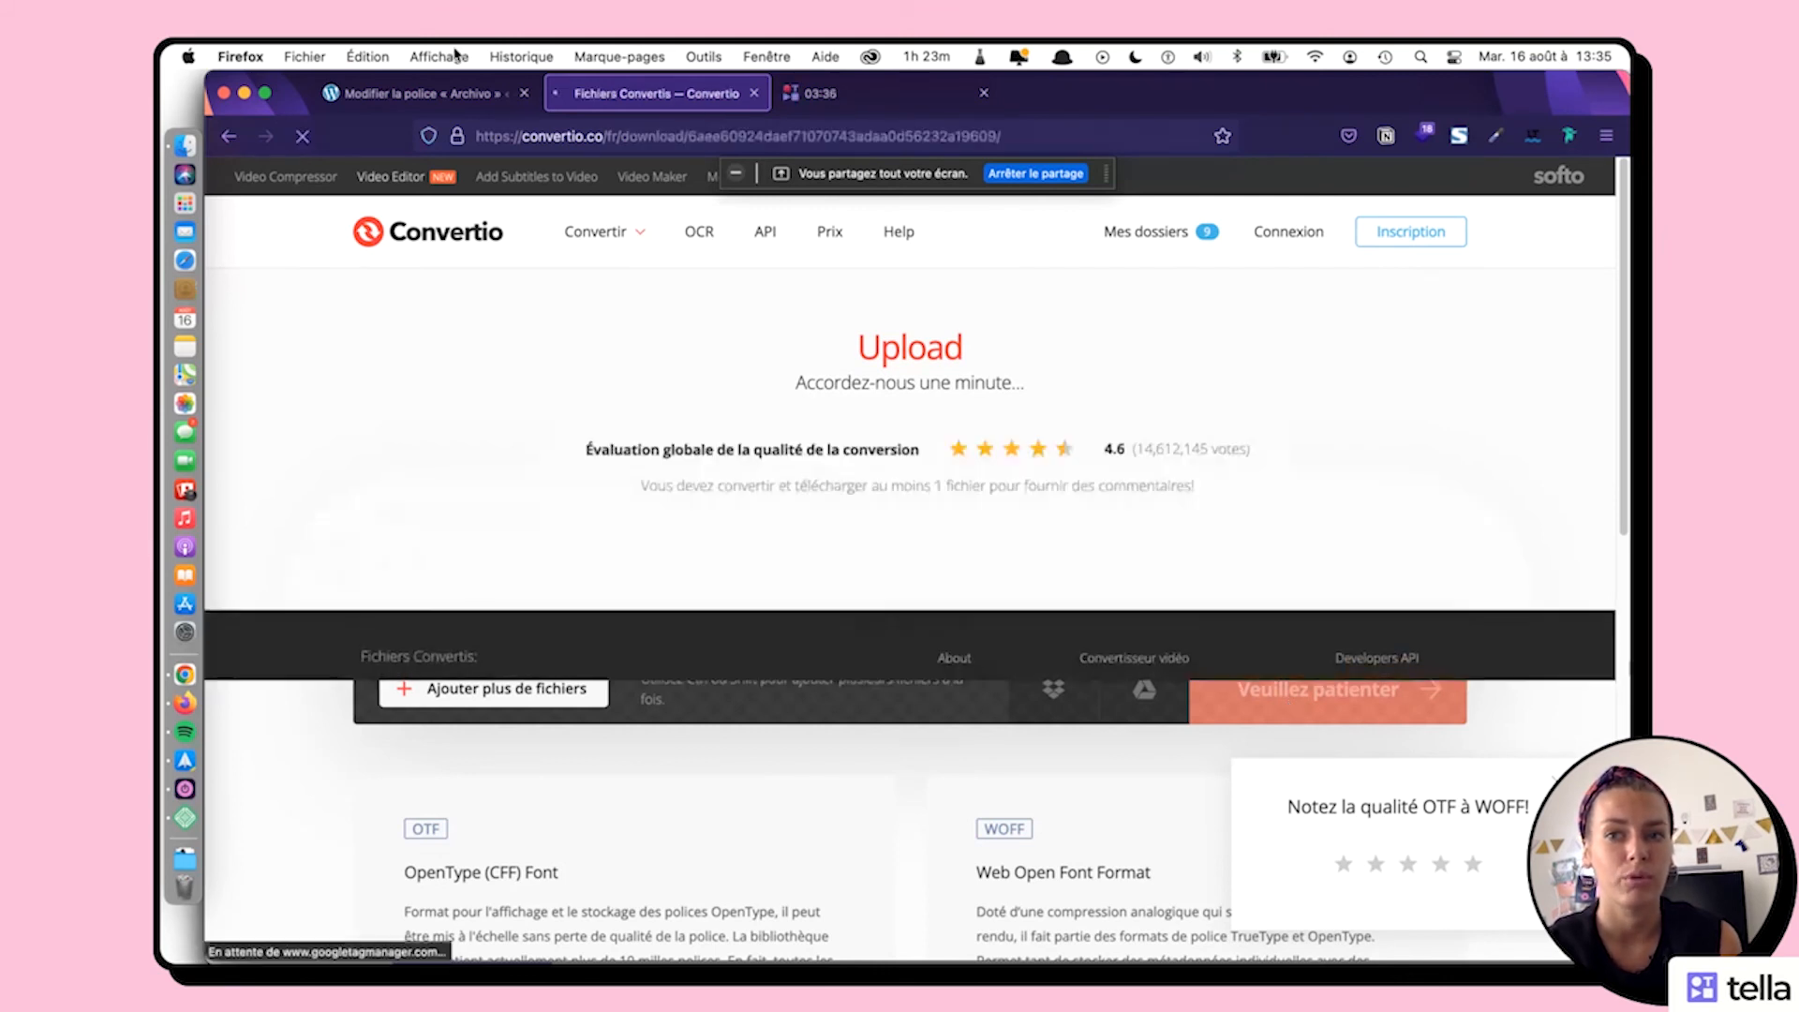
{"action": "left_click", "coordinate": [419, 101]}
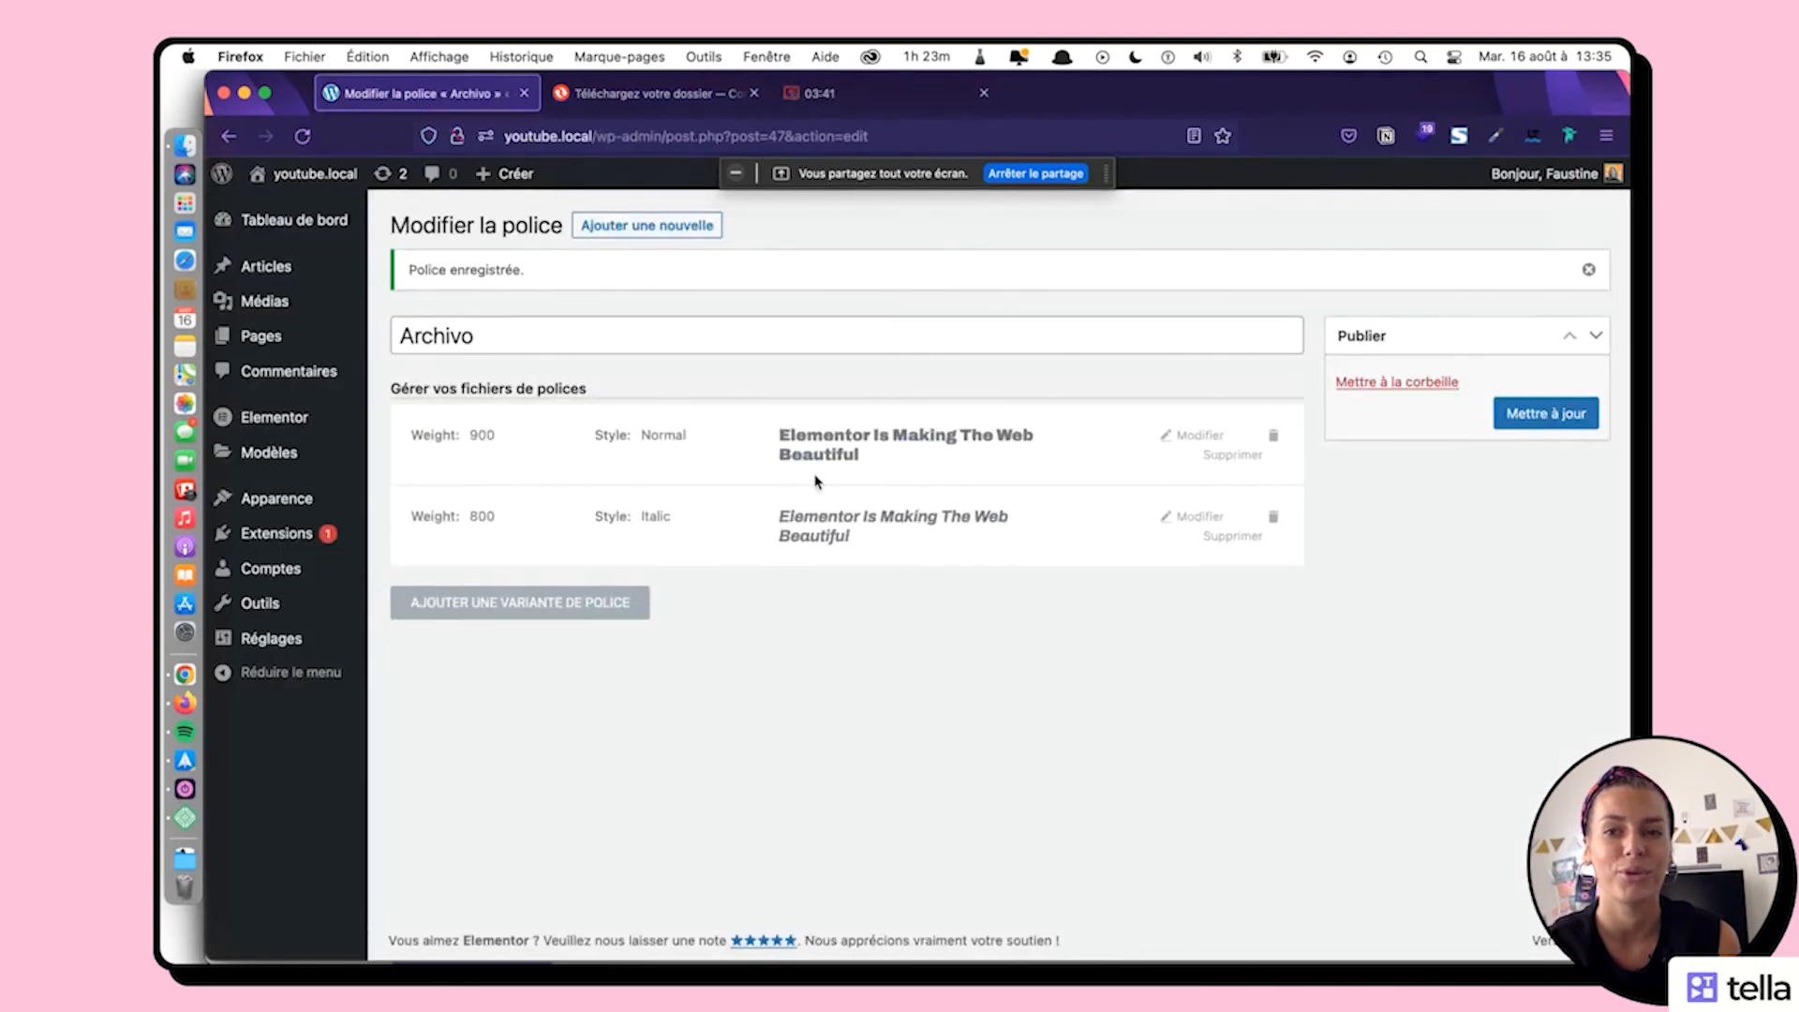